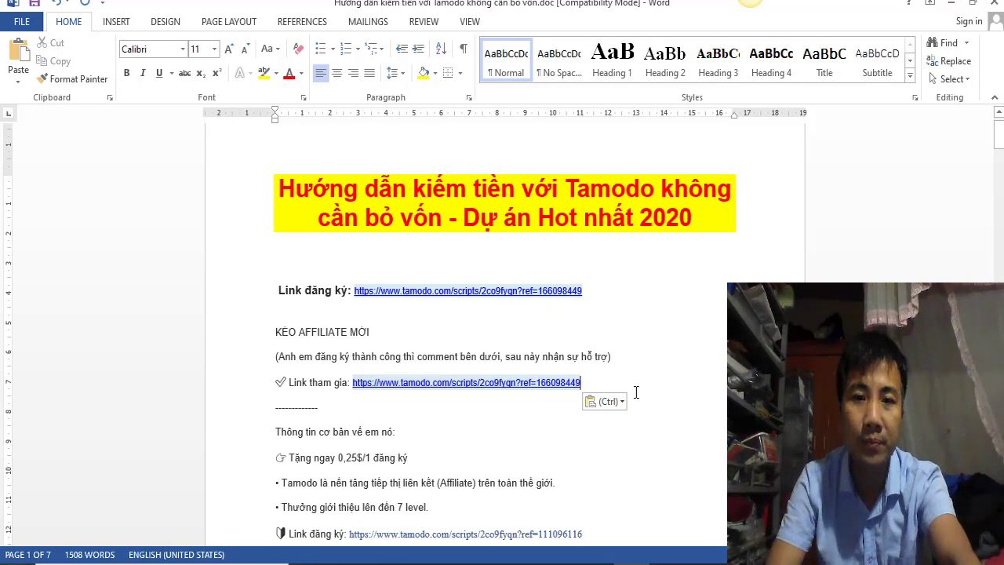
Step: Paste the referral link over the last Link đăng ký URL and save the document
scroll(636, 394, down, 3)
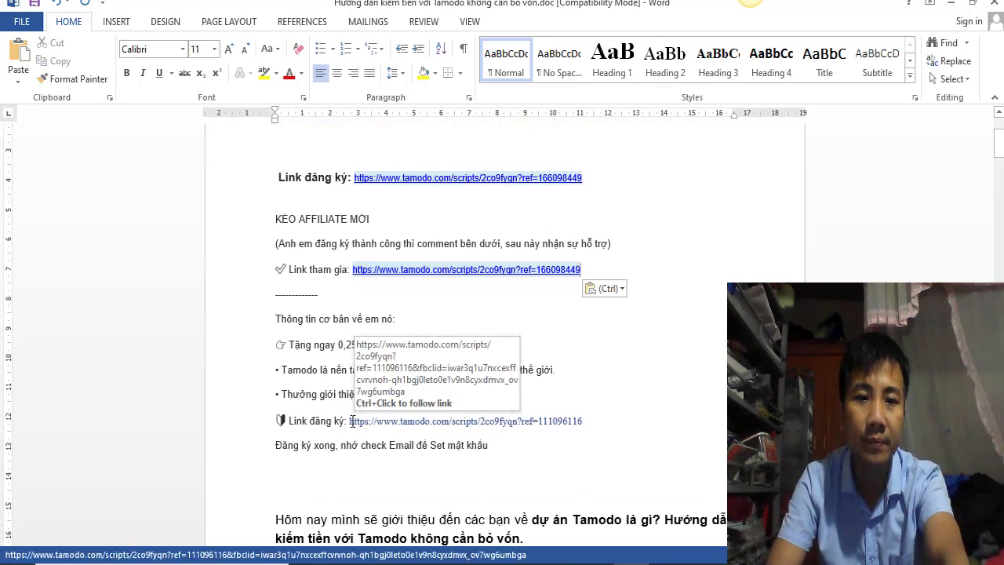
drag(349, 423, 619, 425)
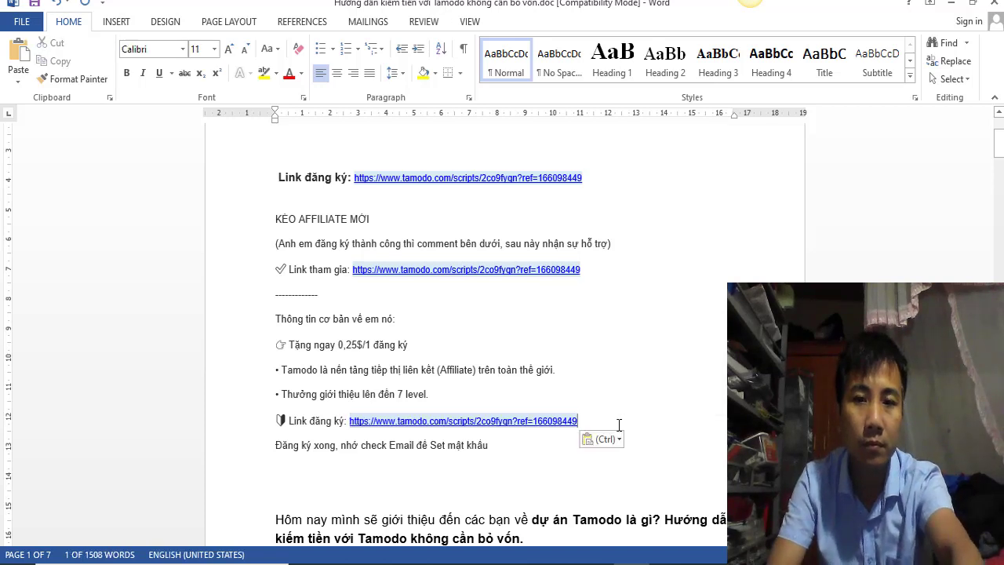
scroll(641, 400, up, 3)
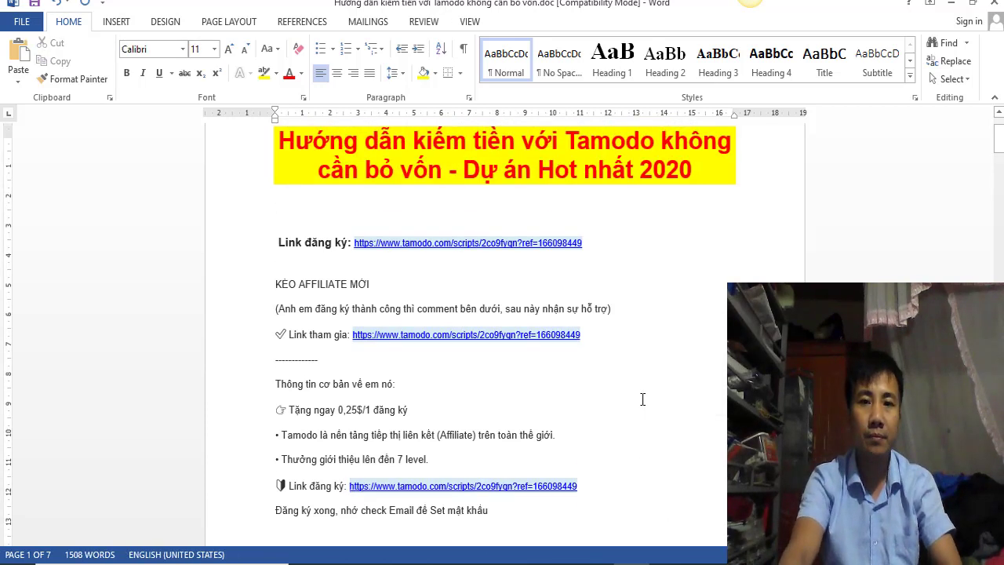
click(34, 3)
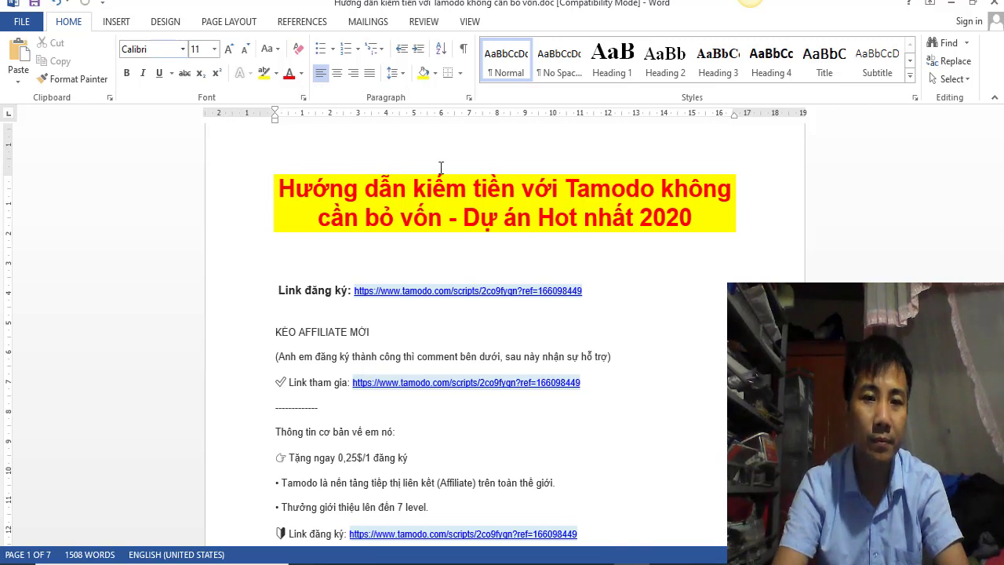
Step: Switch from Word to the Tamodo affiliate dashboard in Chrome
scroll(666, 383, down, 4)
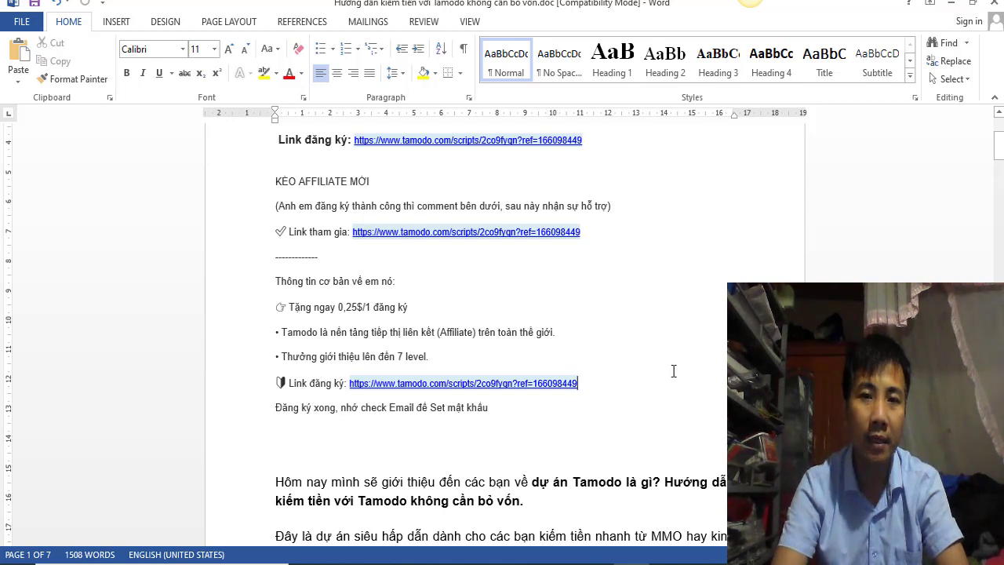
scroll(676, 364, up, 3)
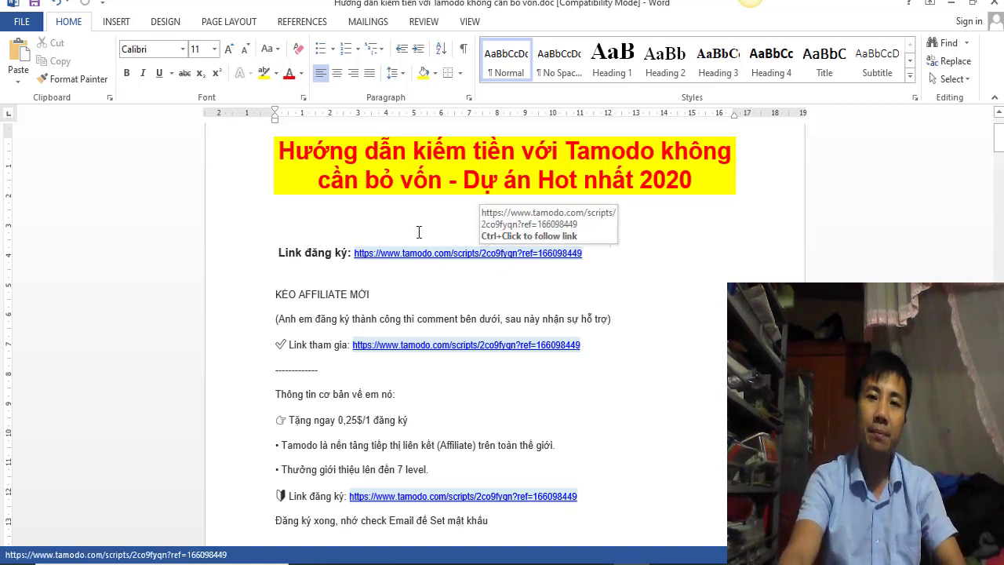
key(alt+Tab)
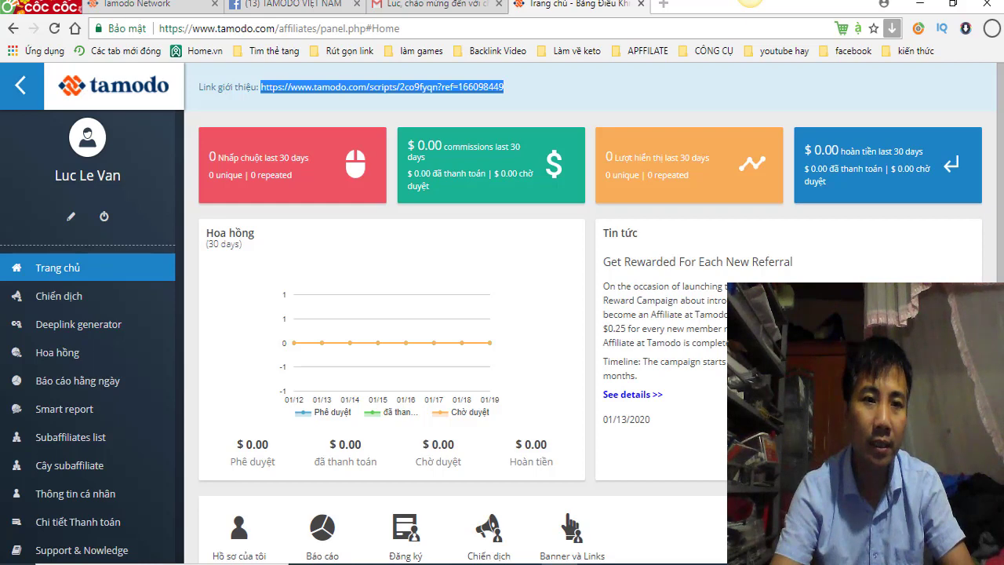
scroll(494, 374, down, 1)
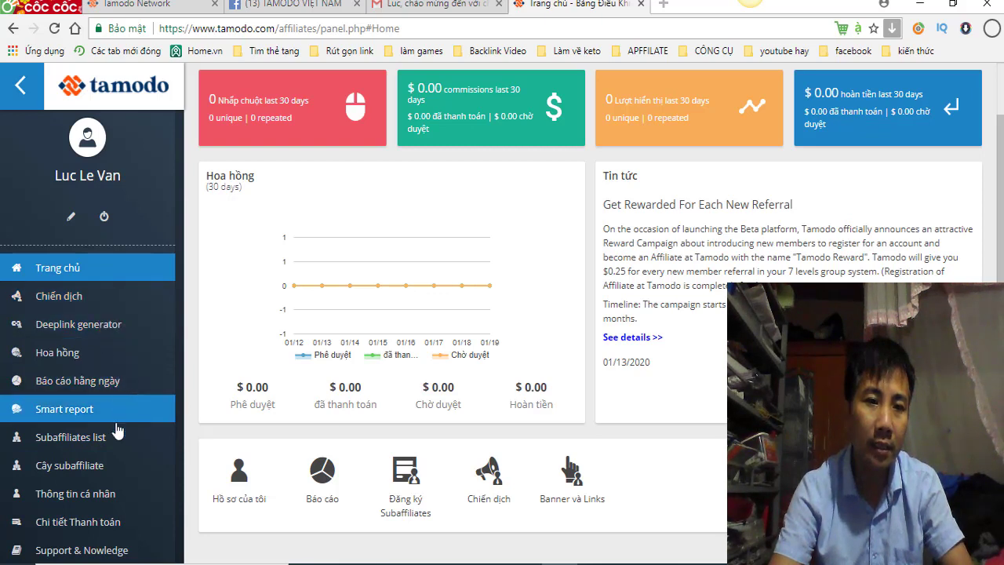
Step: Look through the Thông tin cá nhân profile form, then go to Chi tiết Thanh toán
click(86, 501)
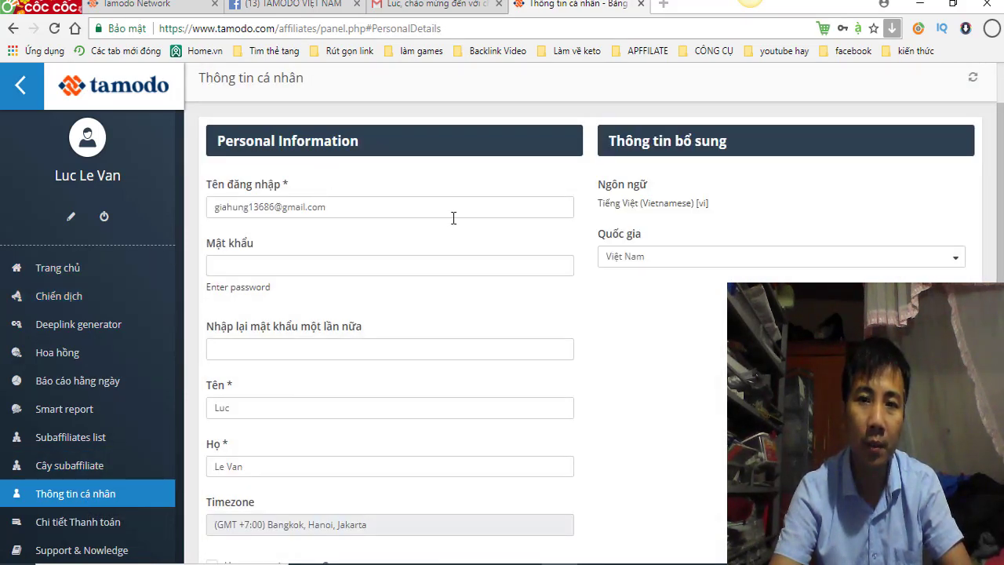
scroll(581, 344, down, 2)
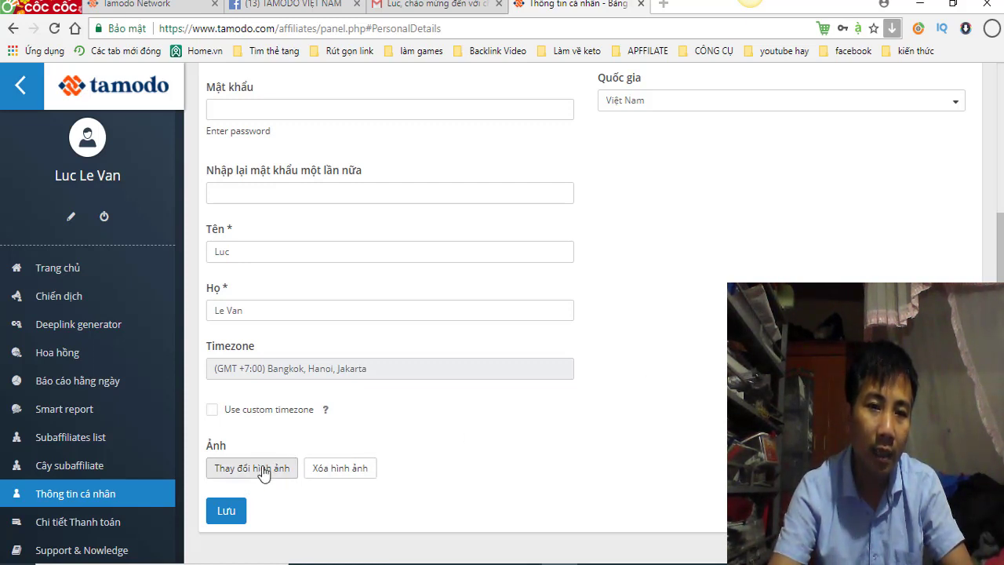
scroll(693, 384, up, 3)
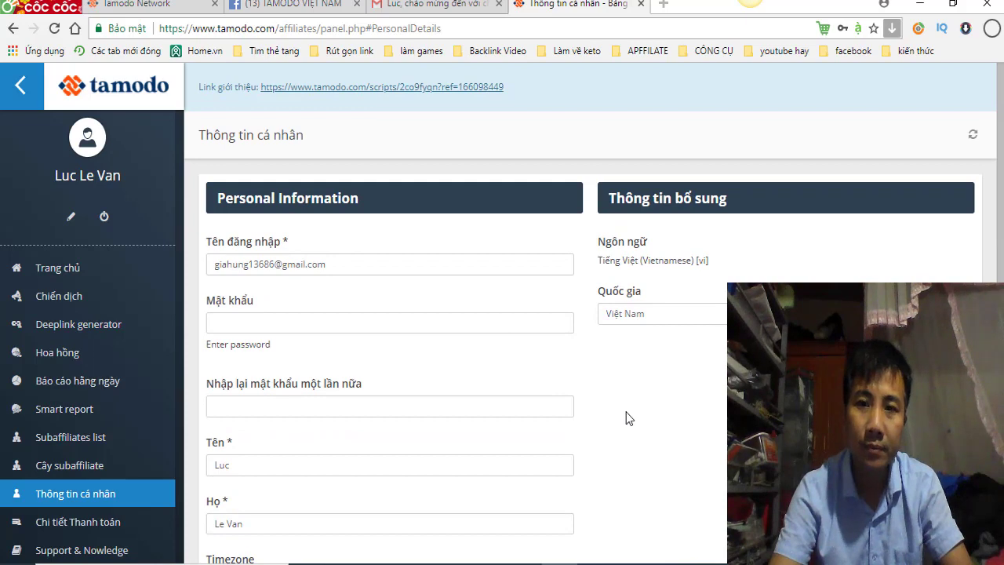
scroll(625, 418, down, 1)
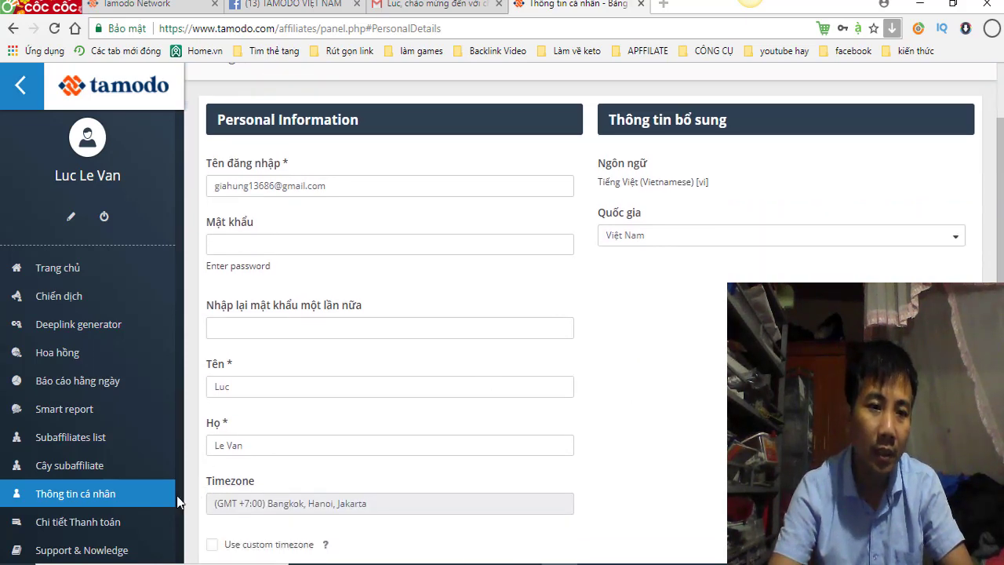
click(63, 525)
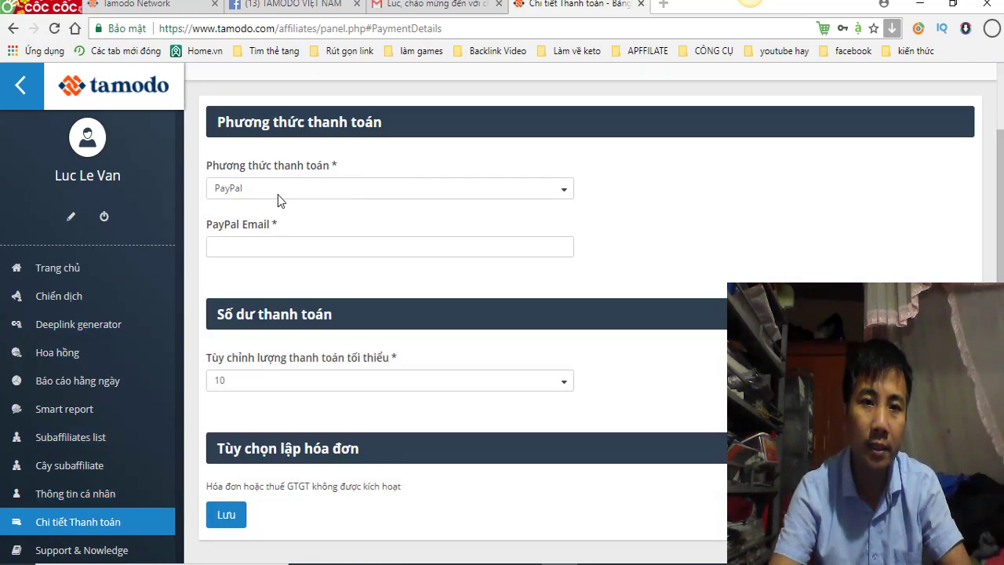
Step: Choose PayPal as payment method, enter the PayPal e-mail address, and keep minimum payout 10
click(566, 191)
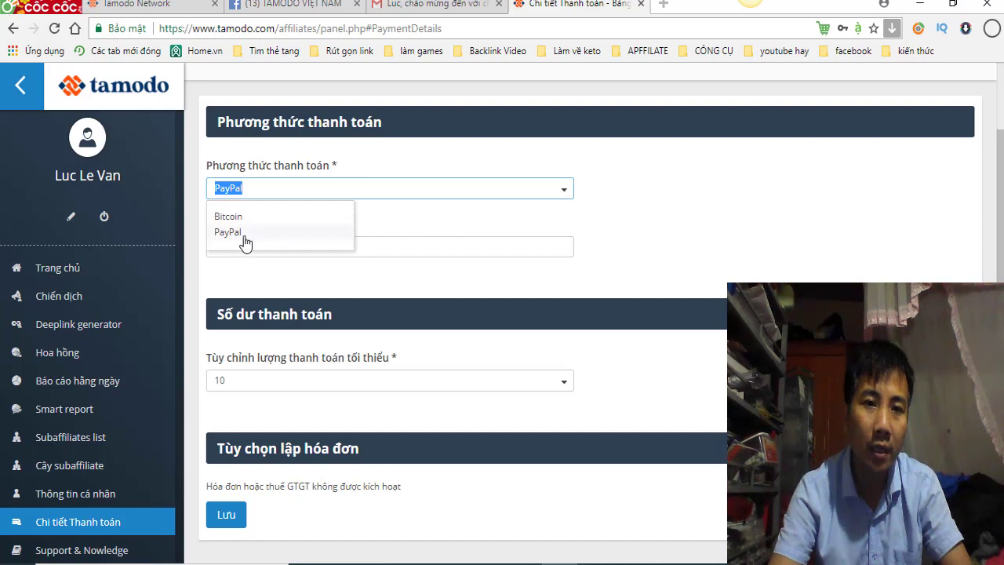
click(675, 249)
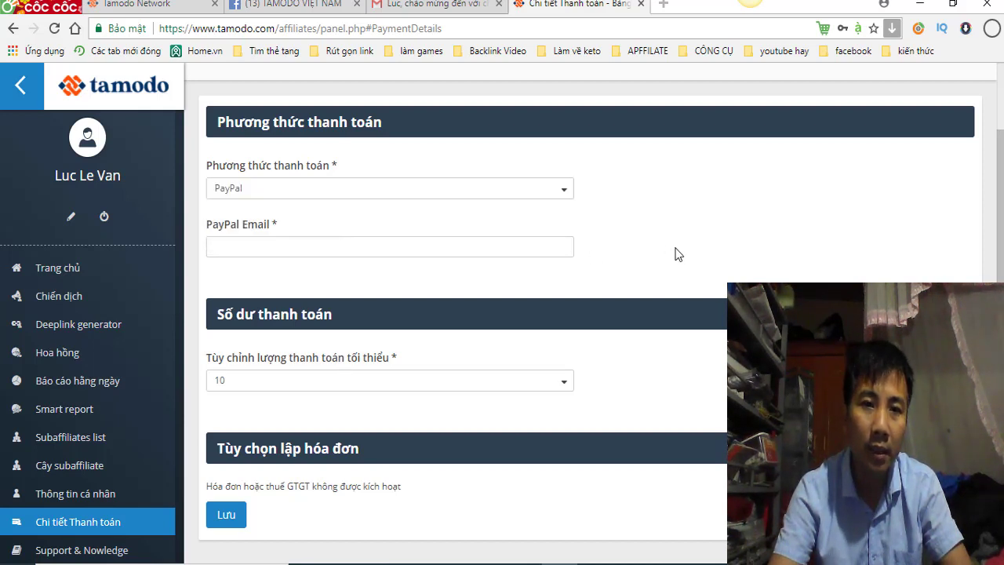
click(272, 246)
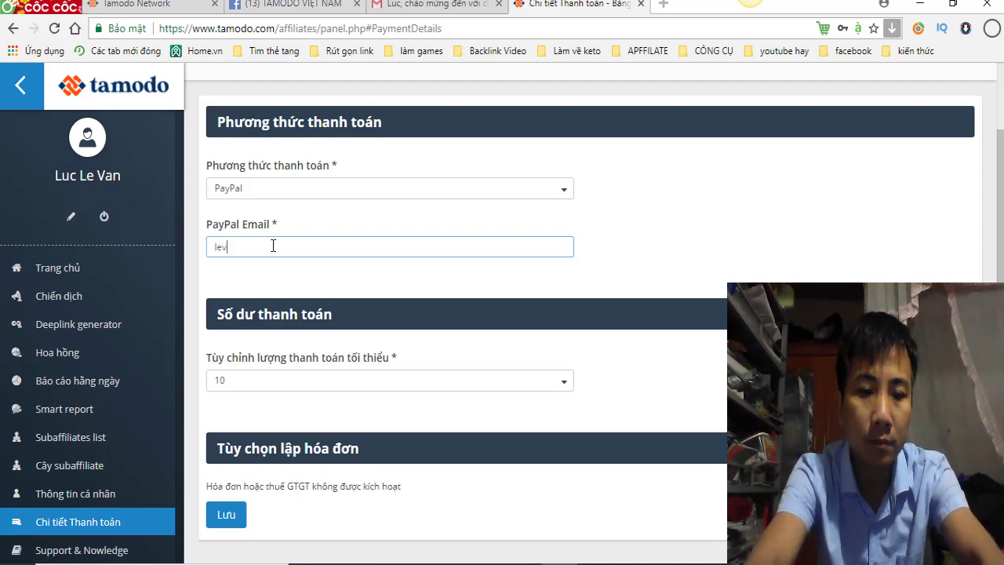
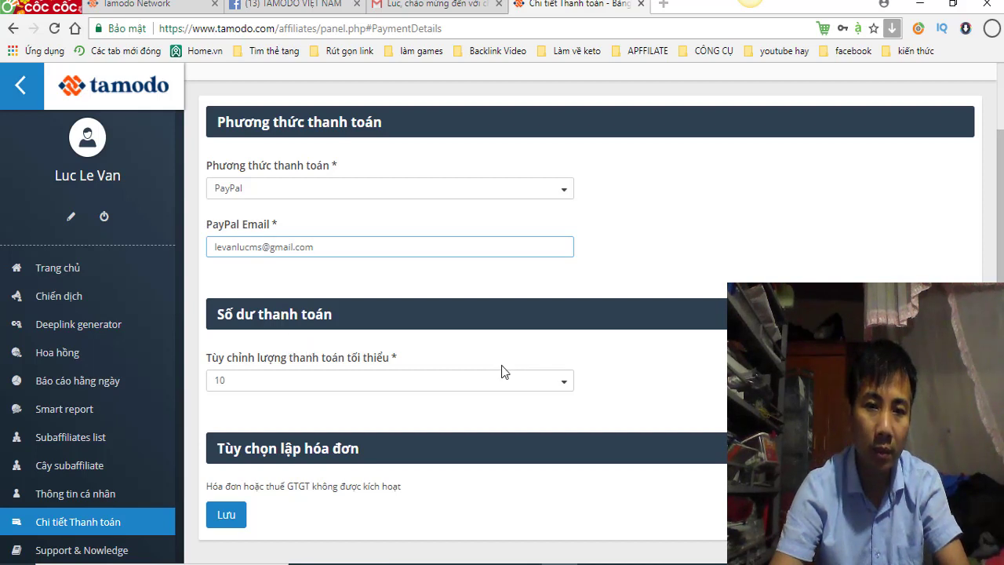
click(565, 384)
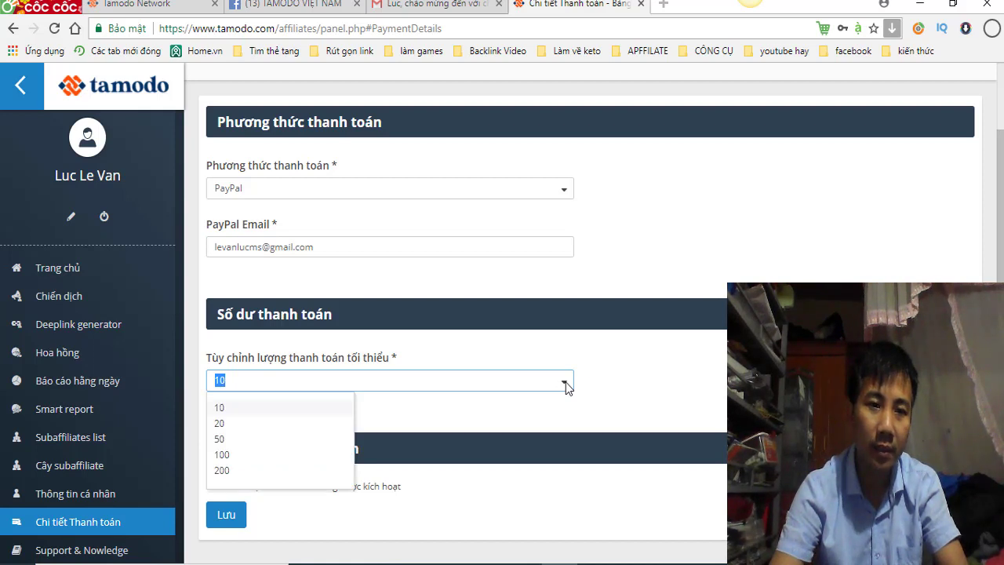
click(228, 413)
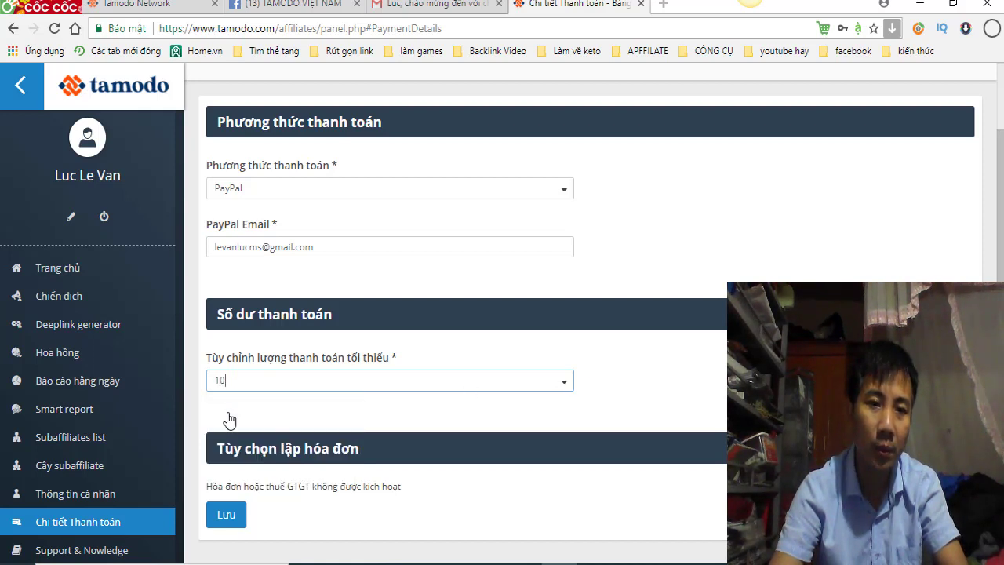
click(718, 400)
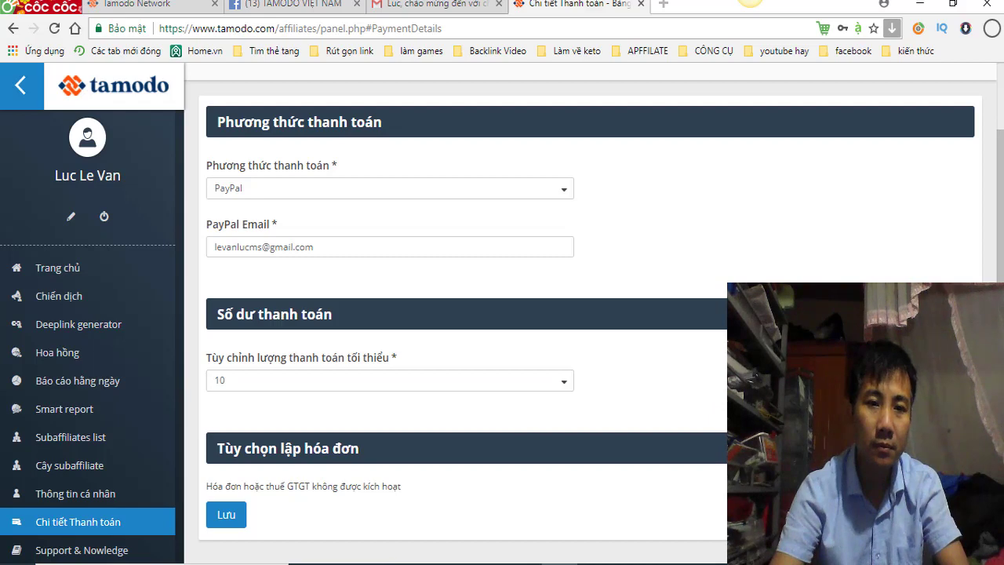
scroll(729, 400, down, 1)
Step: Save the payment settings, then view the subaffiliate tree and the Subaffiliates list
click(224, 508)
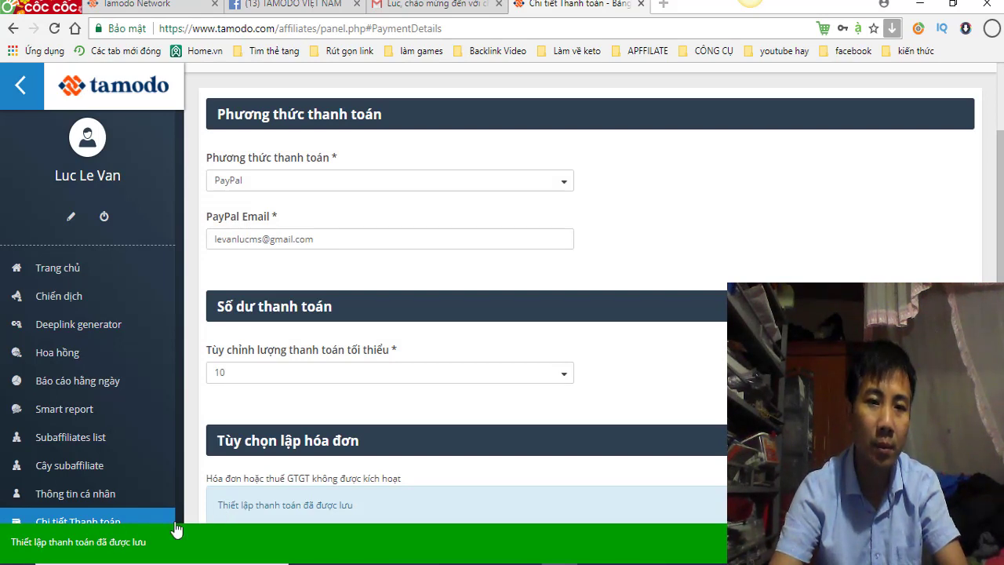
scroll(470, 314, down, 1)
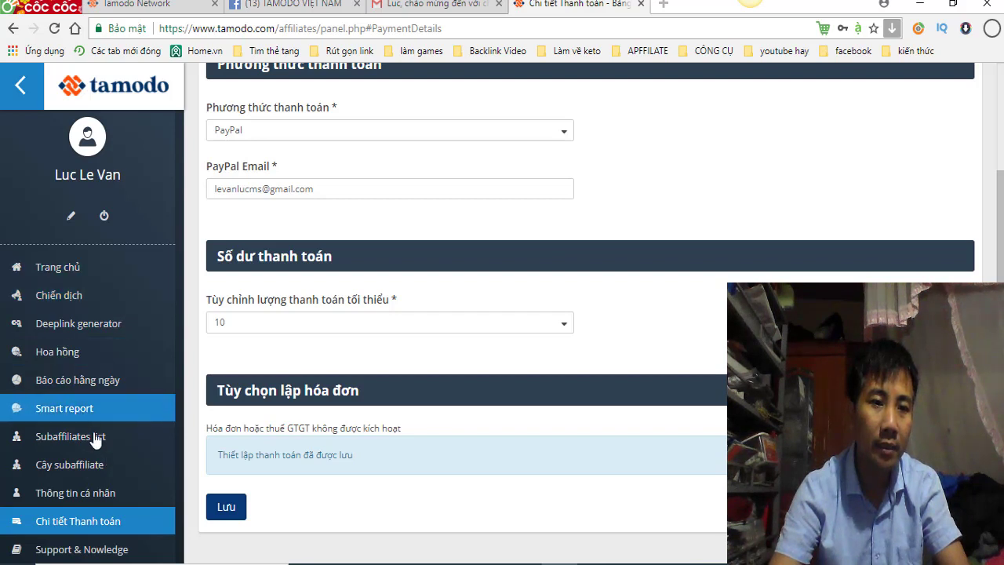
click(57, 469)
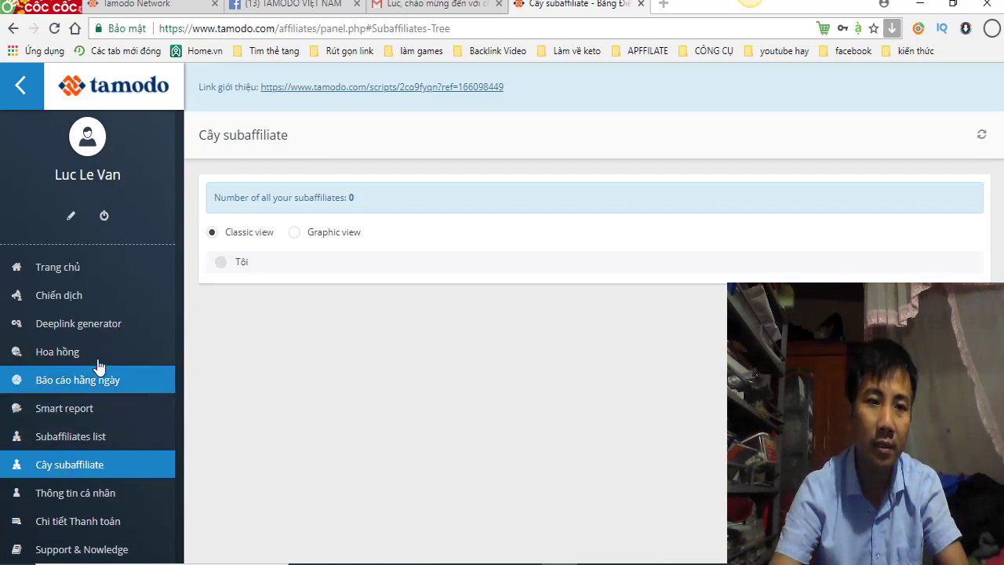
click(71, 439)
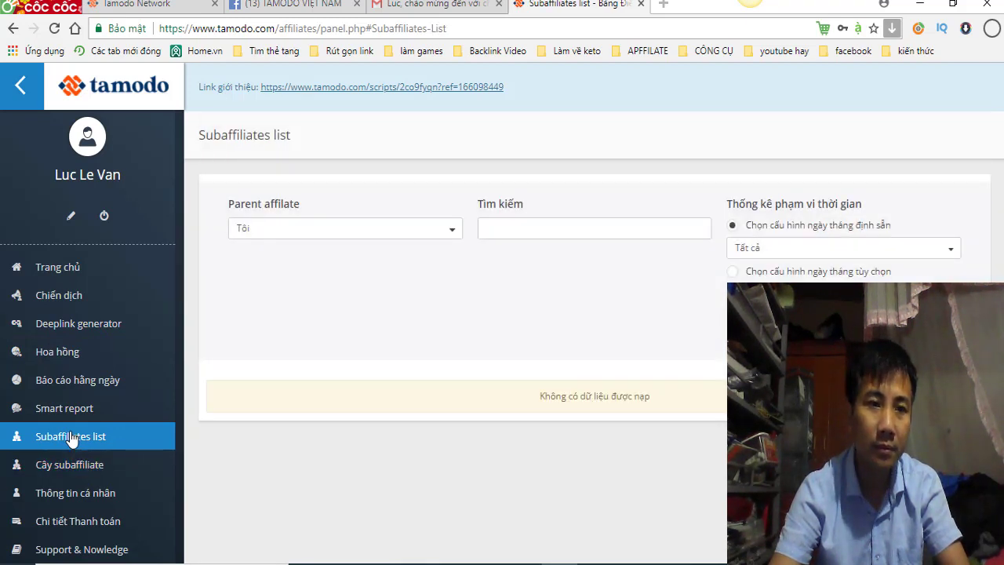
Step: Look over the Báo cáo hằng ngày daily report, then open the Hoa hồng commissions page
click(71, 394)
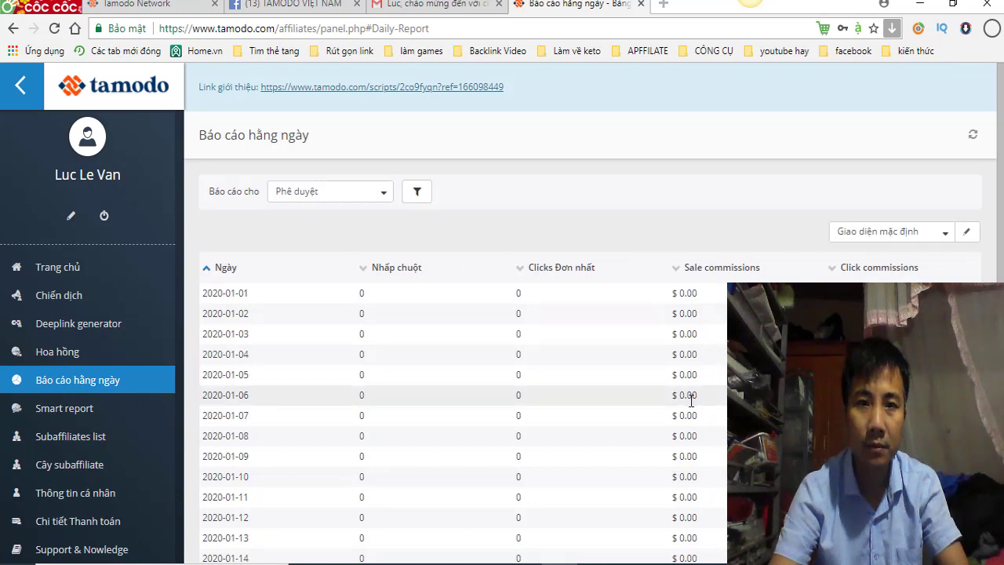
scroll(691, 400, down, 5)
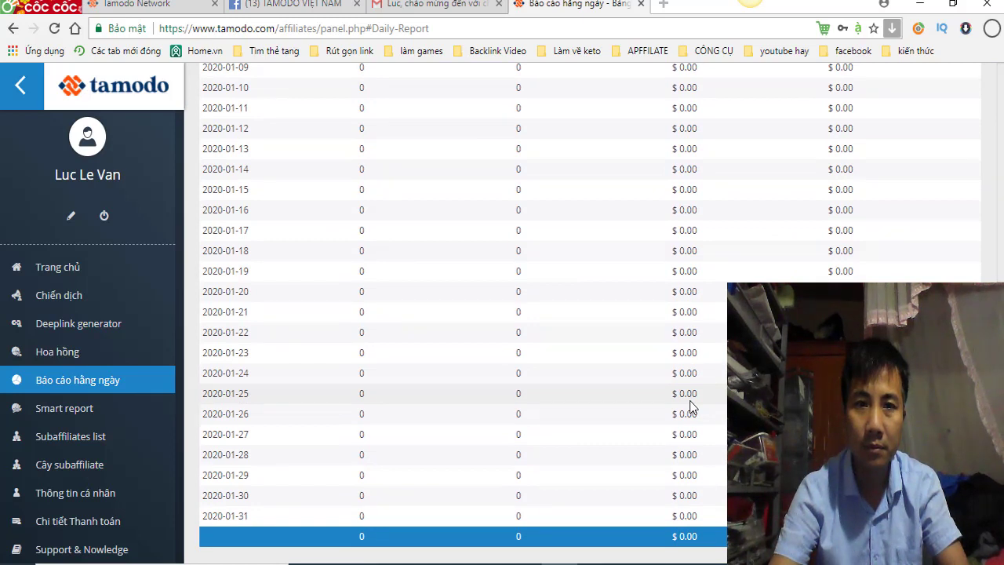
scroll(691, 406, up, 5)
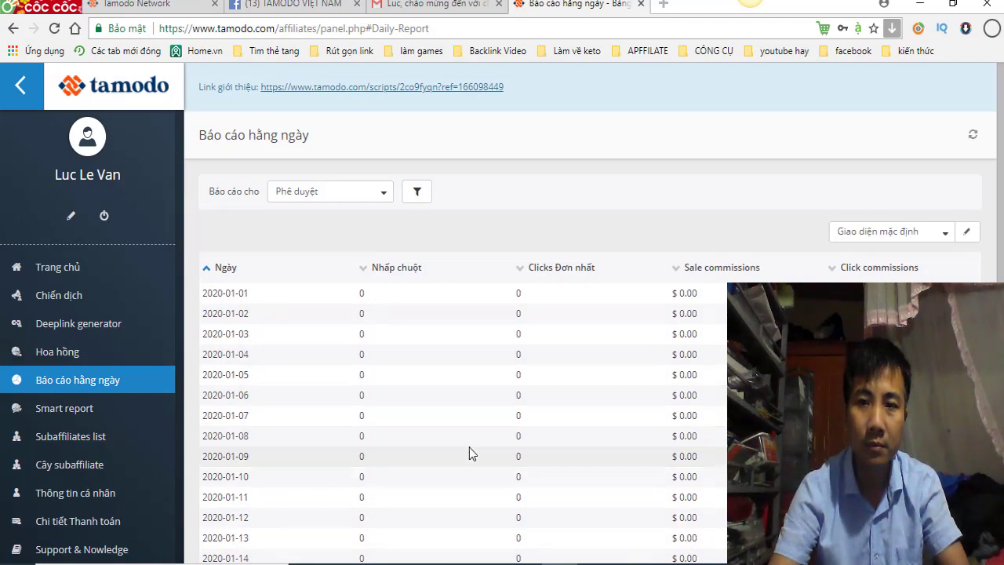
scroll(470, 453, down, 5)
scroll(510, 470, up, 5)
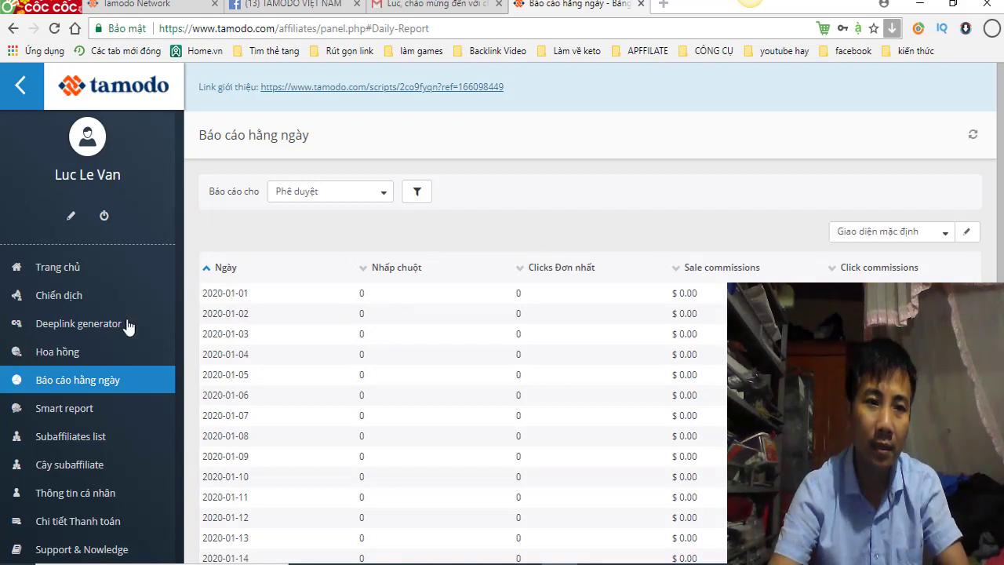
click(76, 355)
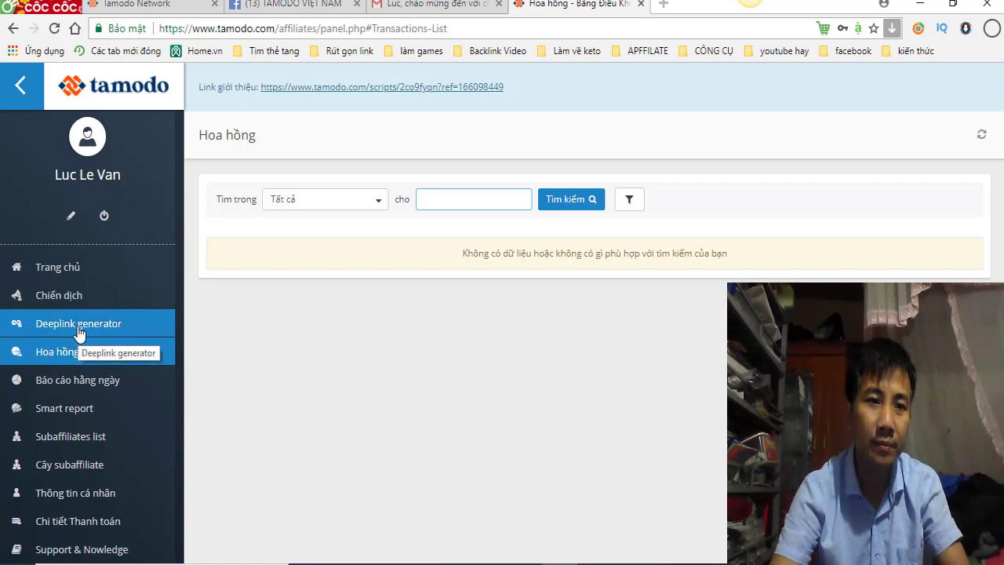
Step: Glance at the Deeplink generator, then open the Chiến dịch campaigns list
click(78, 333)
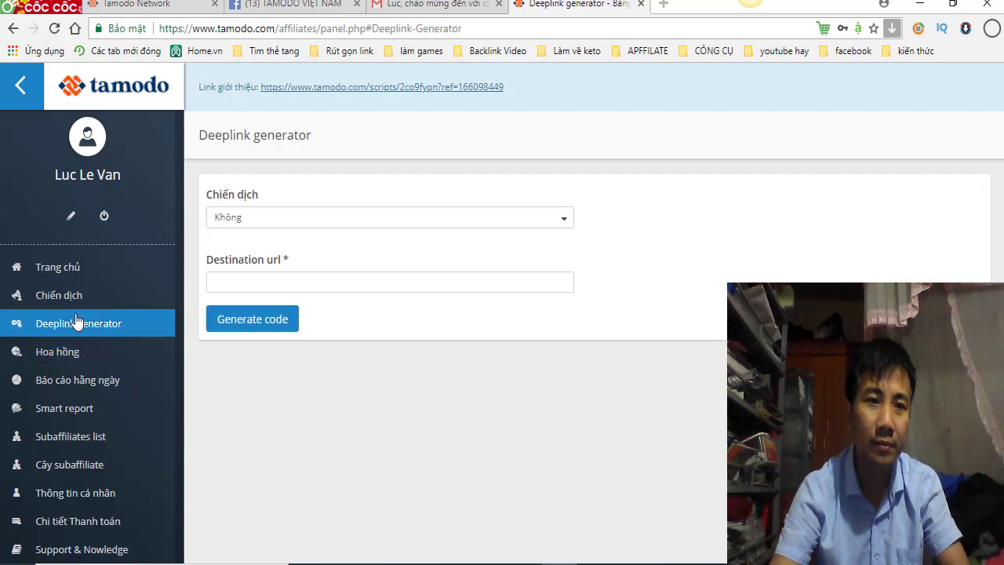
click(73, 300)
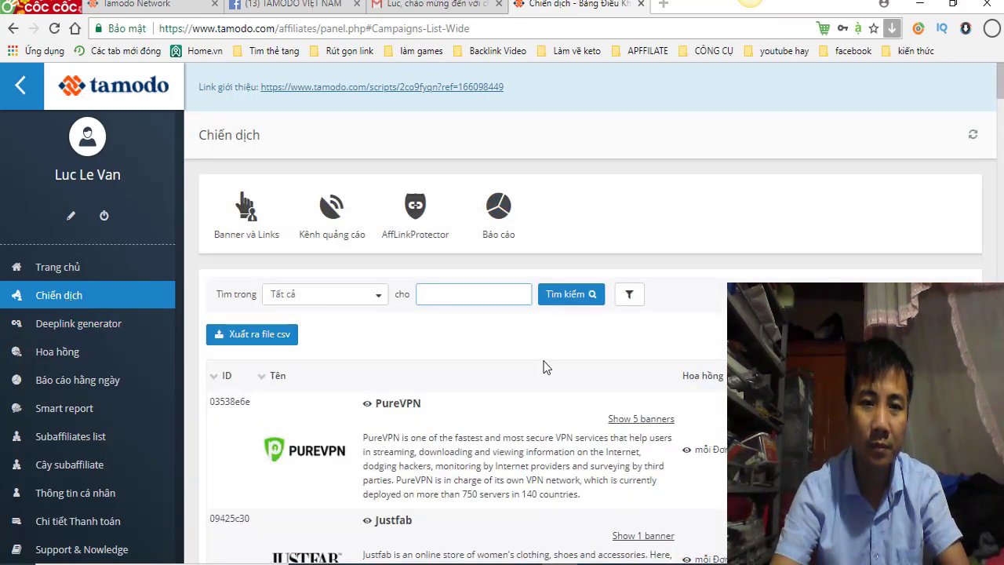
scroll(547, 375, down, 4)
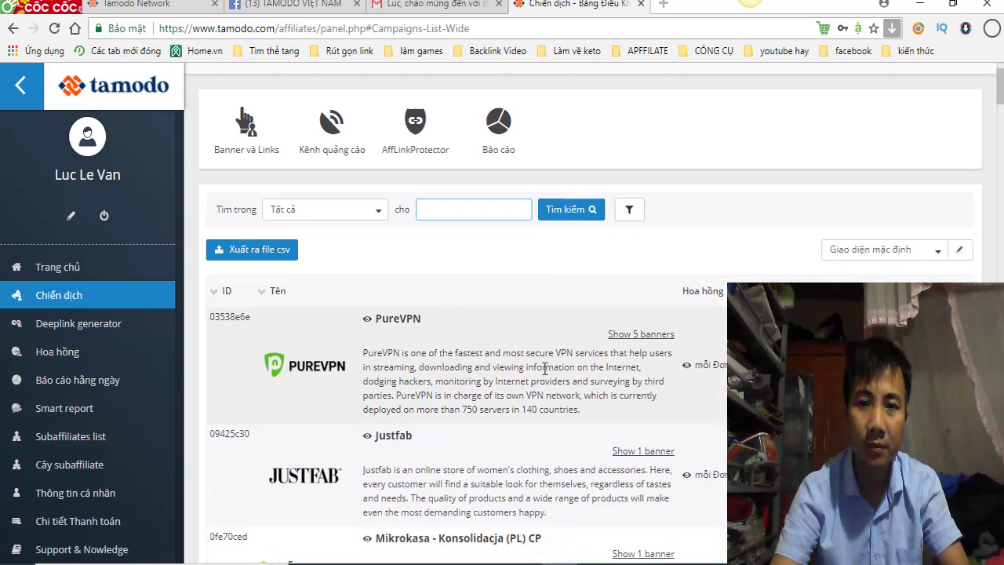
scroll(546, 367, down, 2)
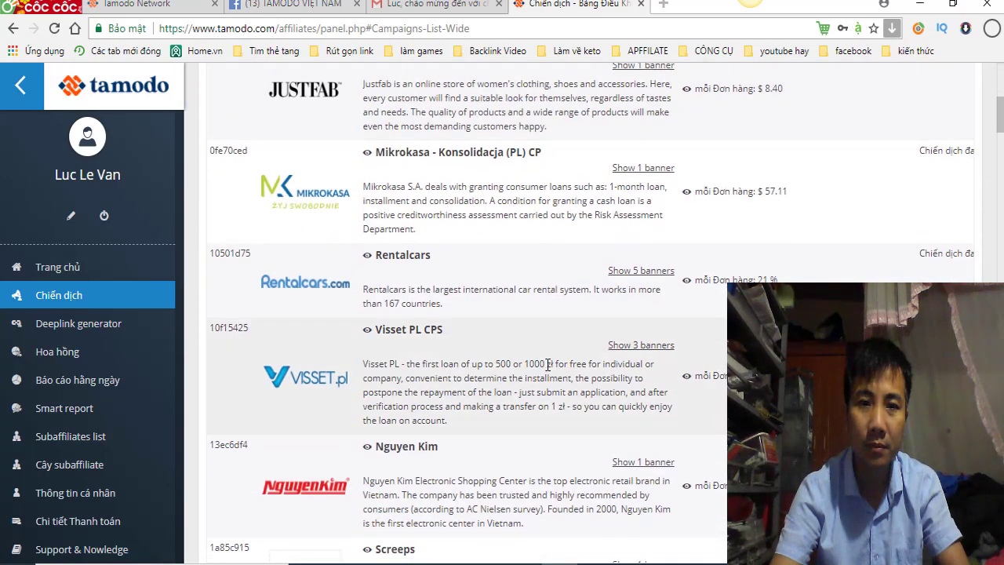
scroll(547, 364, down, 5)
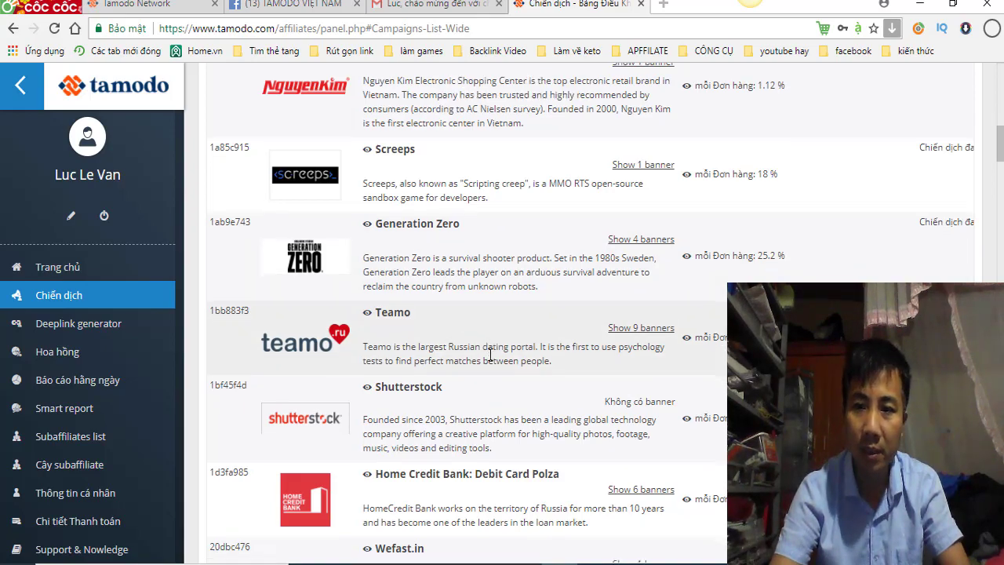
scroll(495, 348, down, 5)
scroll(495, 349, down, 4)
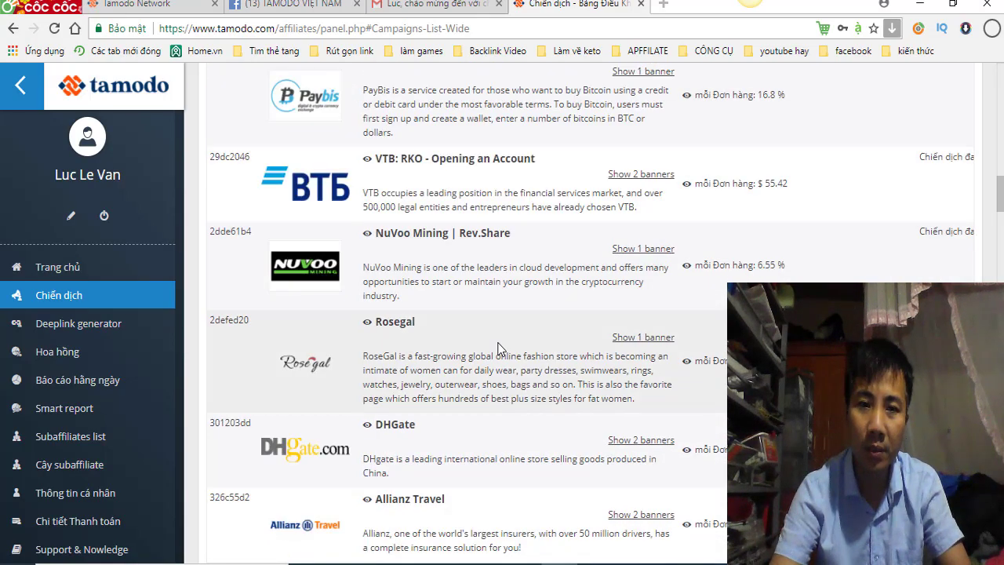
scroll(500, 348, down, 5)
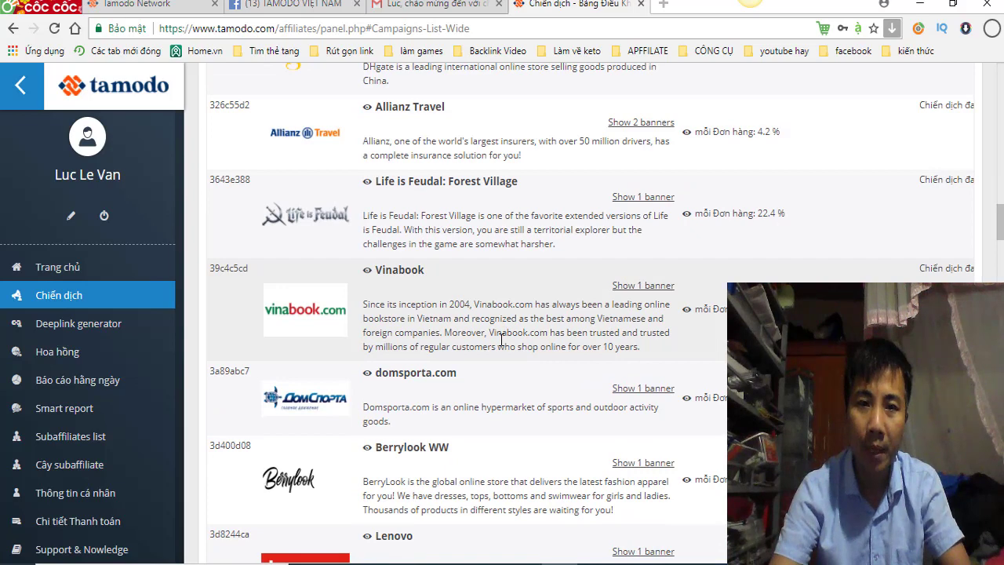
scroll(501, 339, down, 4)
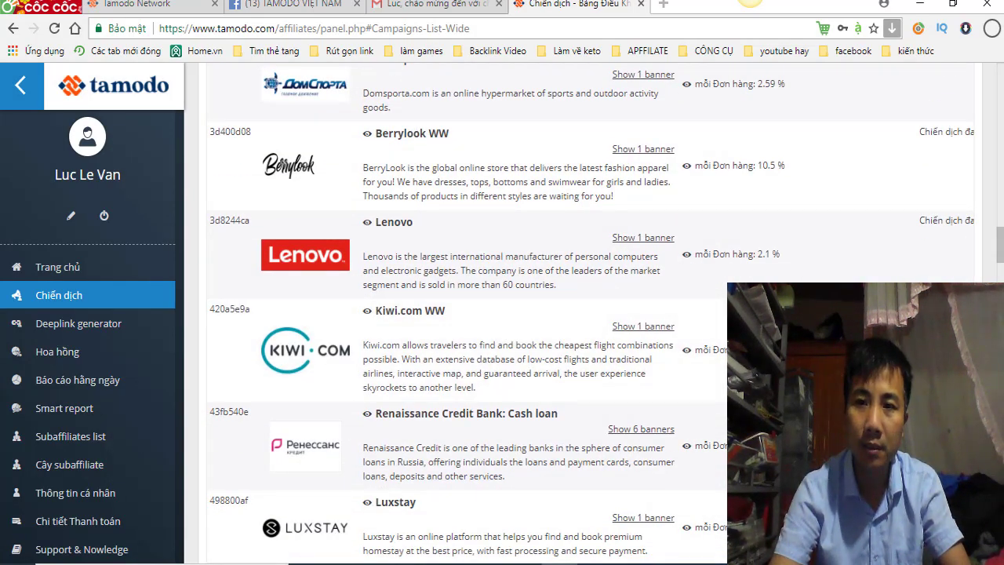
scroll(502, 314, down, 5)
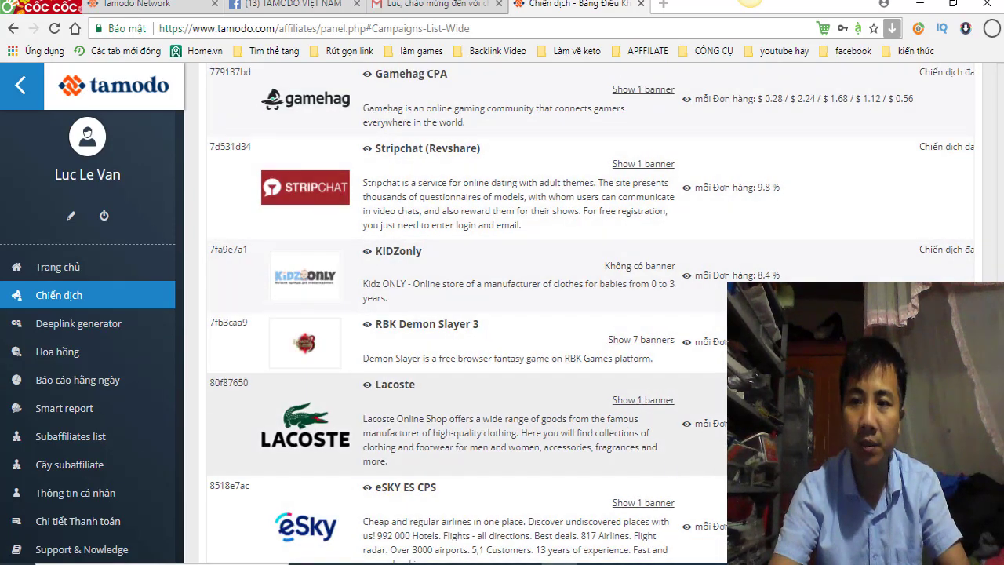
scroll(588, 313, up, 20)
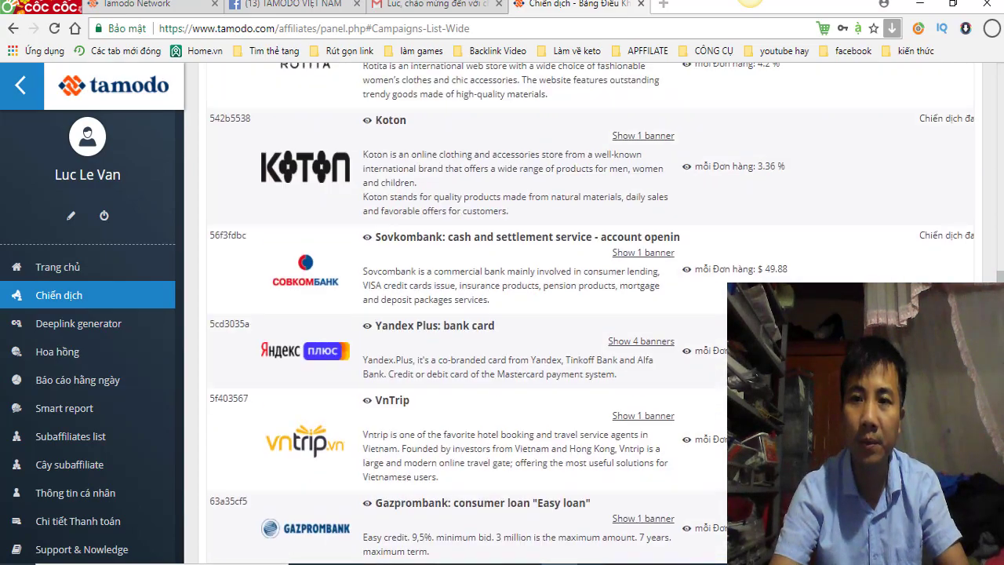
scroll(588, 313, up, 10)
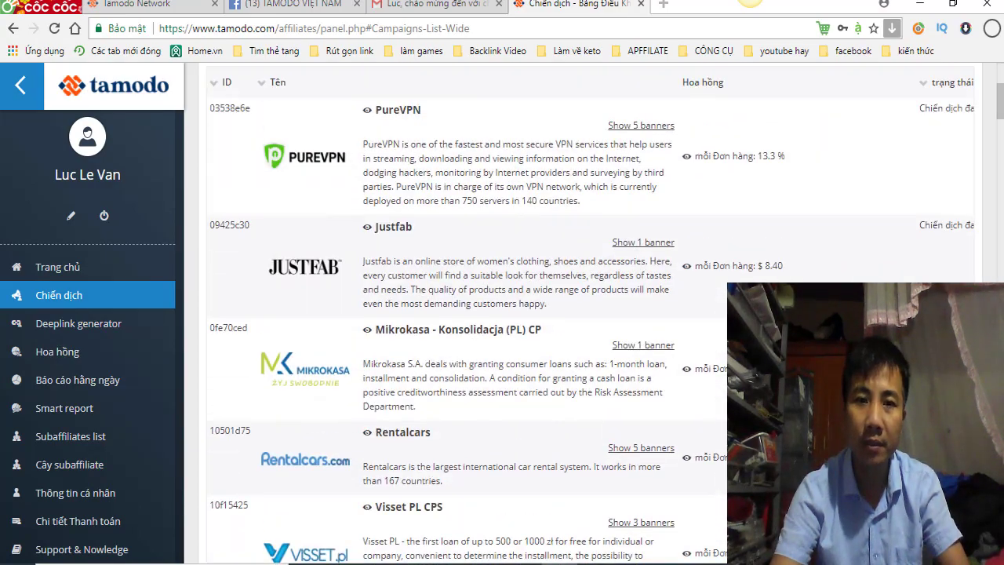
scroll(588, 314, up, 5)
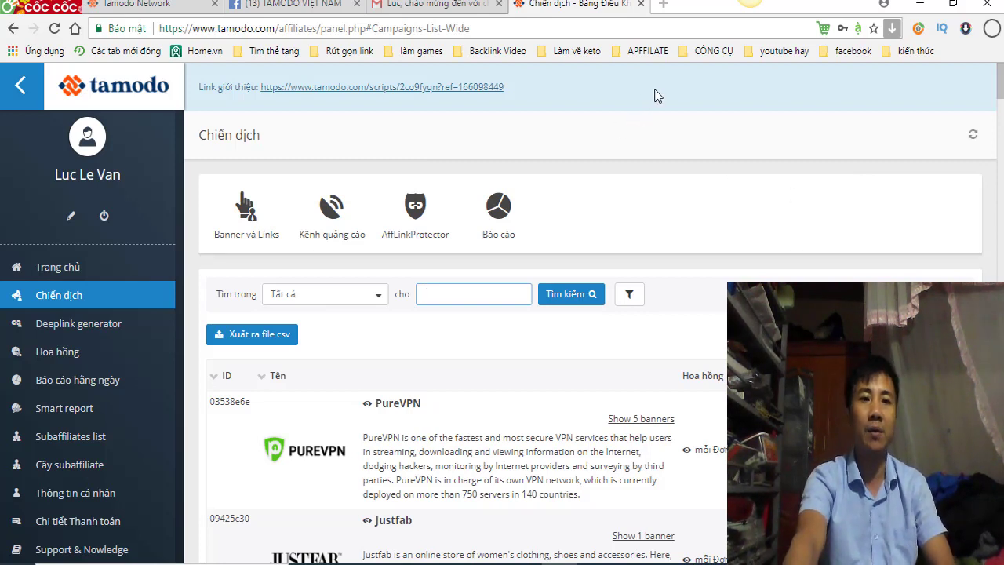
Step: Return to the Trang chủ home overview and apply Chrome's page translation
click(68, 268)
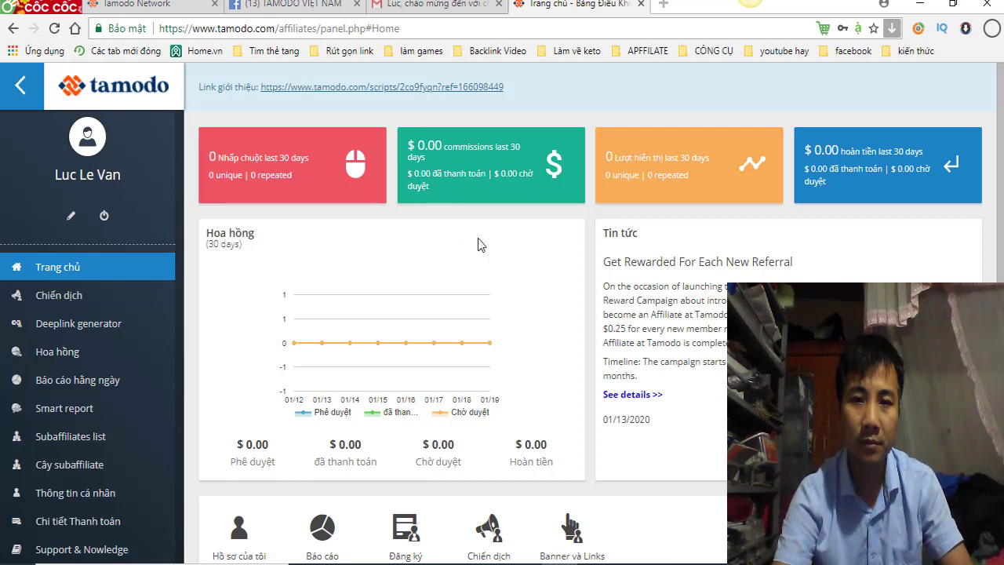
scroll(479, 244, down, 1)
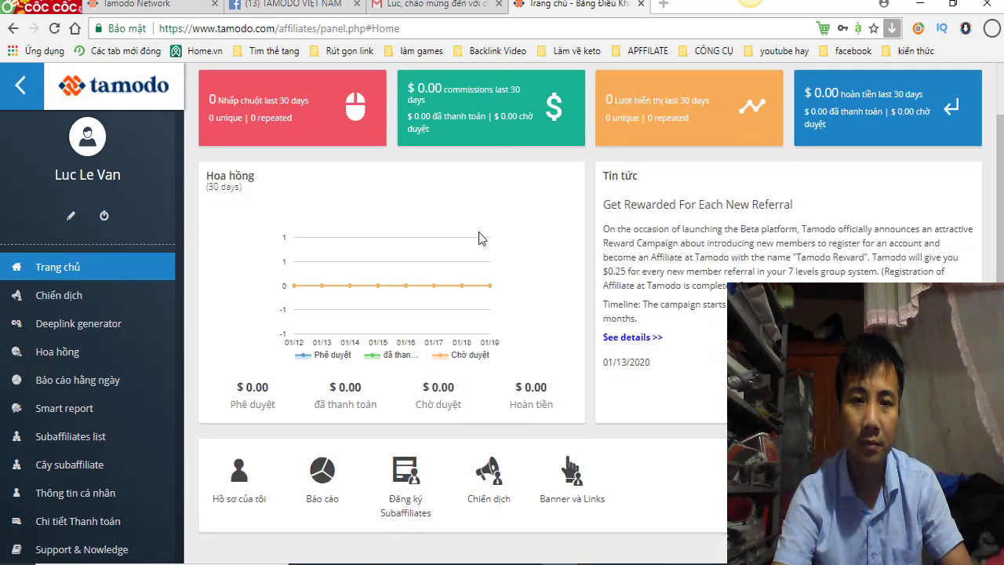
scroll(492, 236, up, 1)
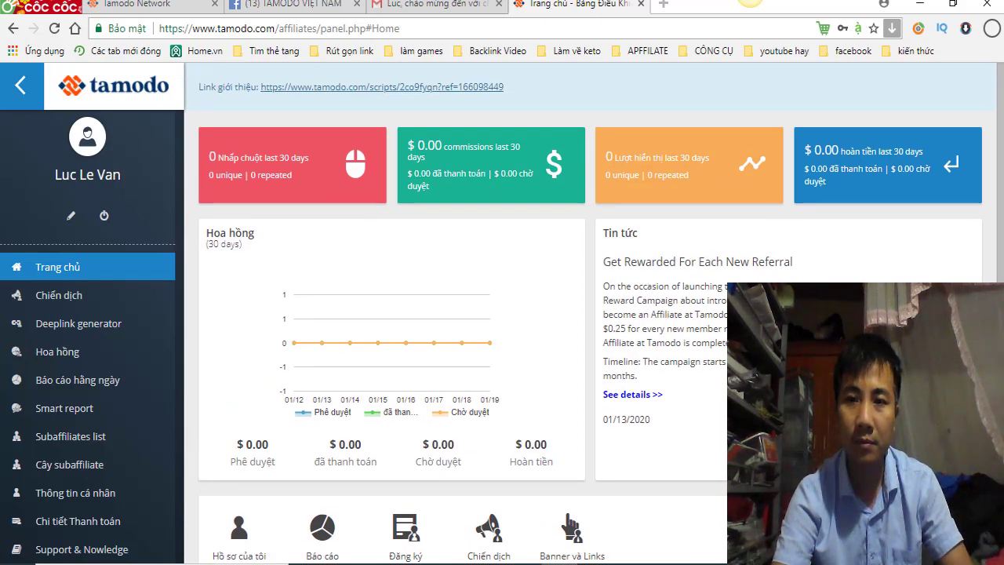
right_click(773, 203)
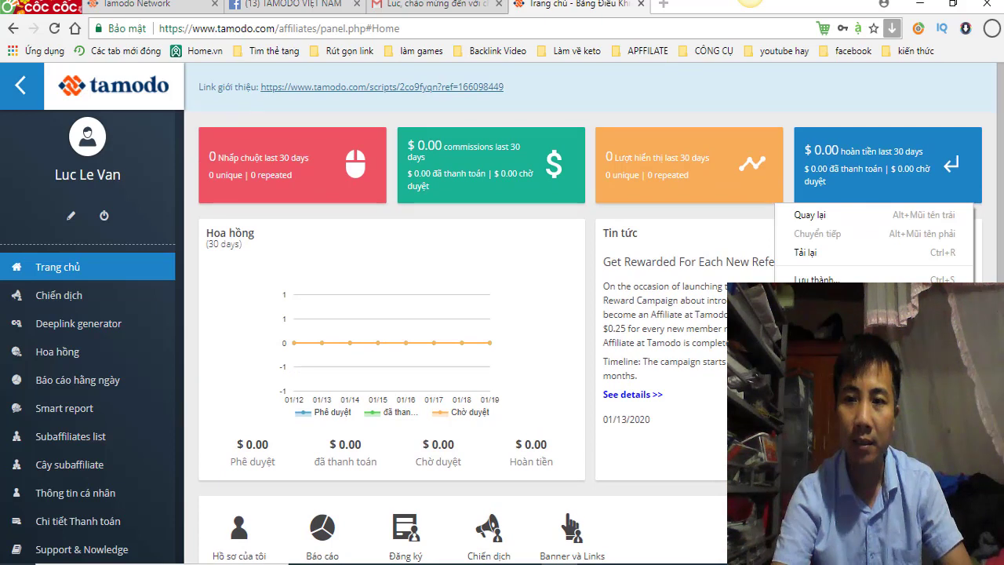
click(823, 337)
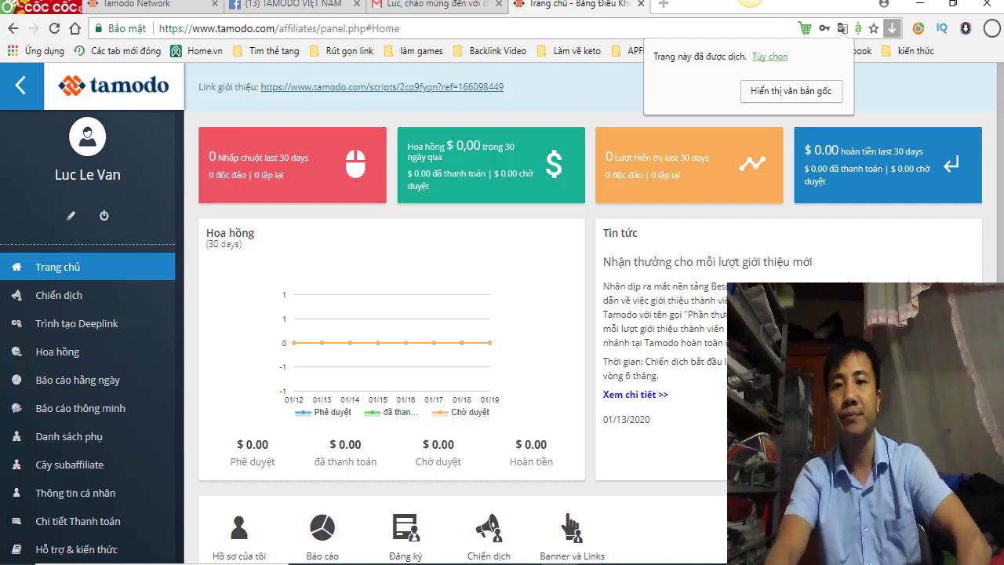
click(787, 94)
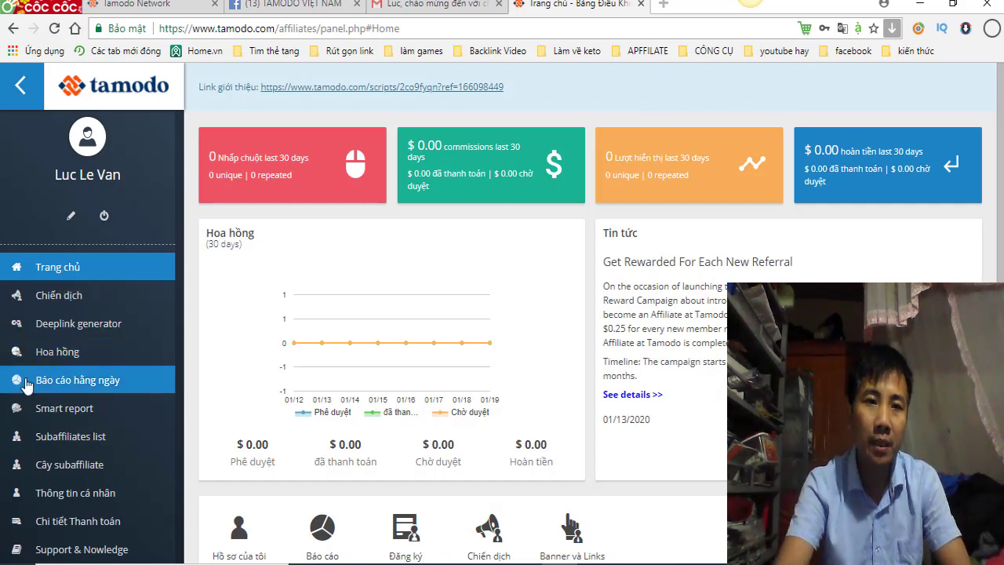
click(502, 90)
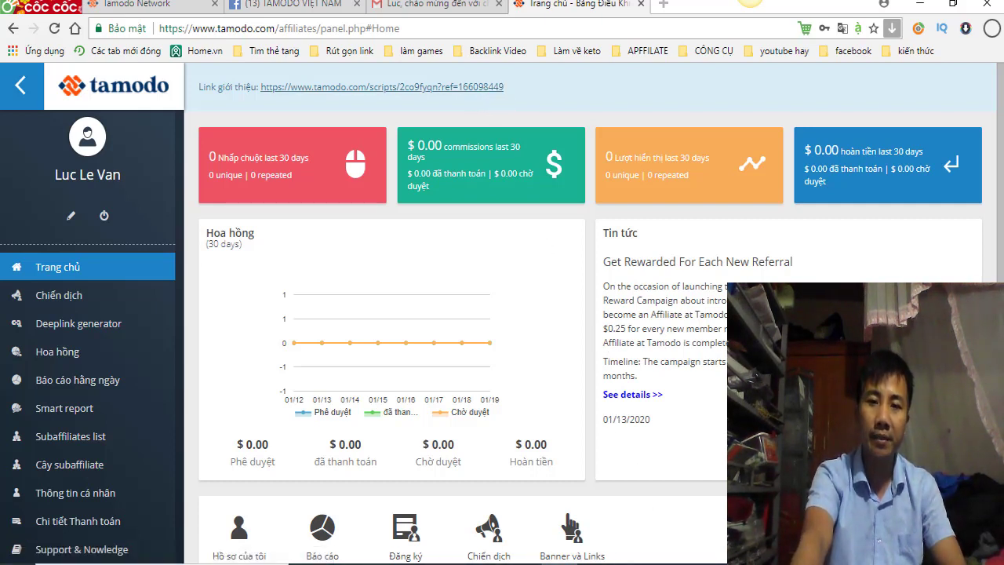
mouse_move(632, 564)
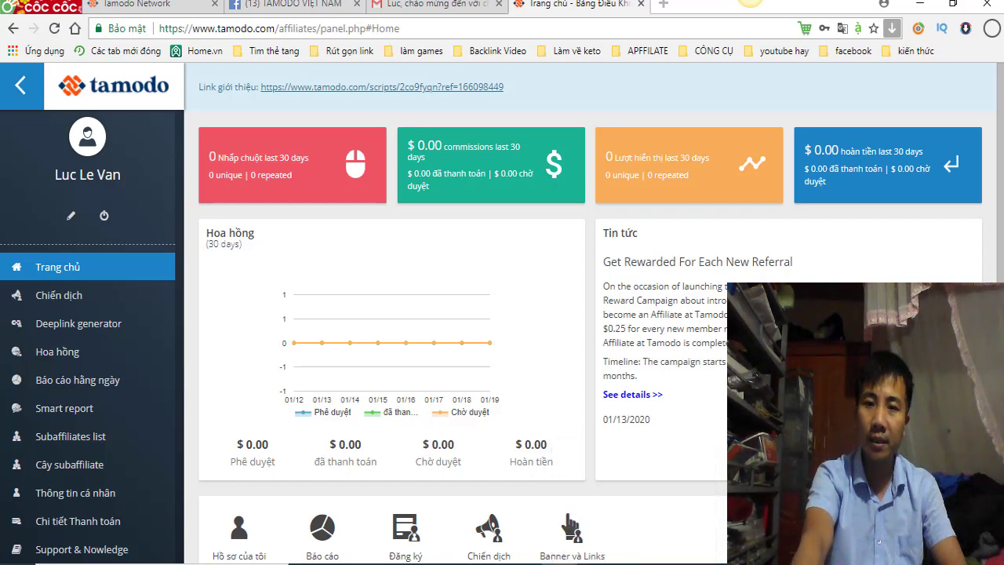
Step: Back in the Word guide, select the Link tham gia URL, then deselect it
click(631, 564)
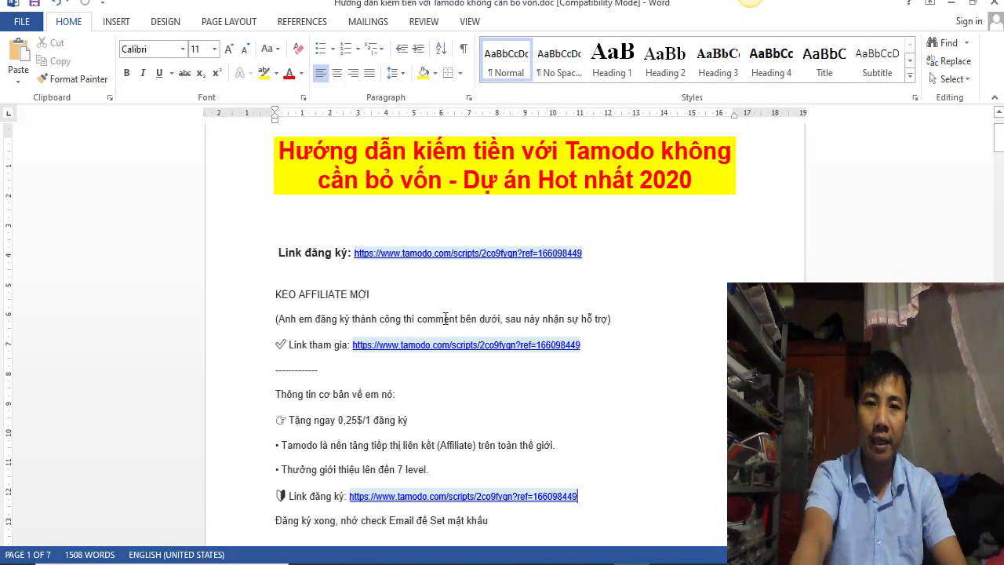
scroll(406, 316, down, 1)
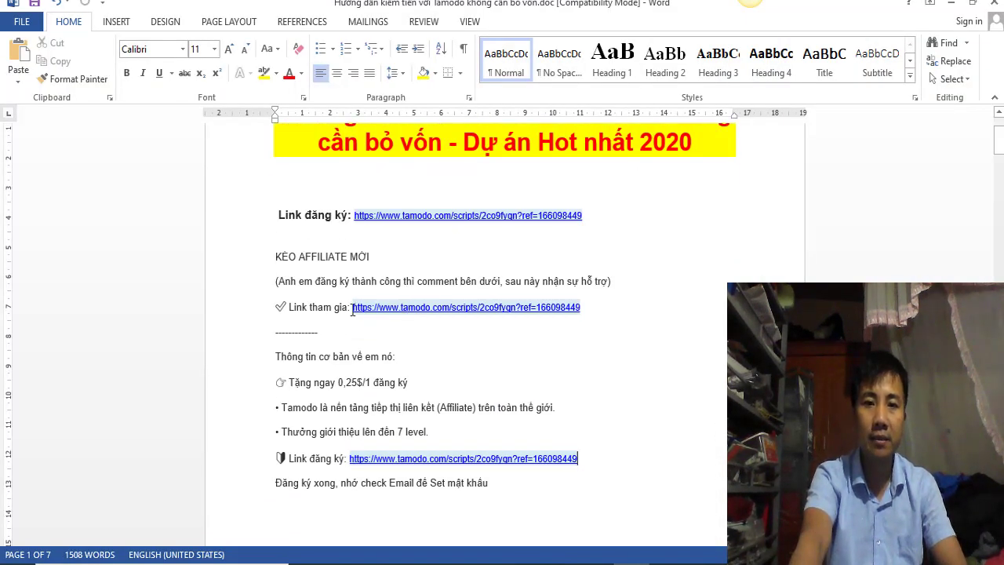
drag(352, 308, 589, 307)
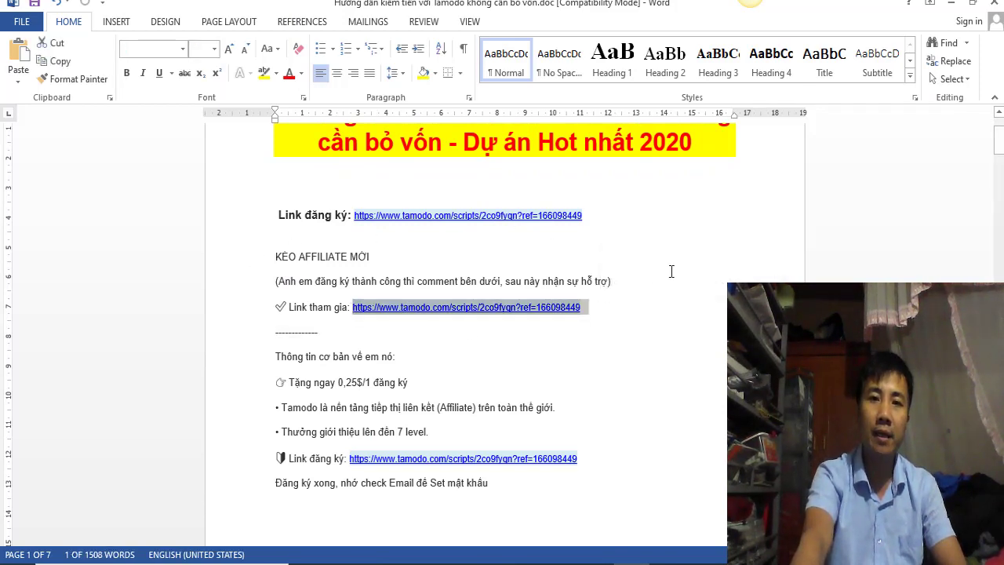
scroll(672, 269, down, 1)
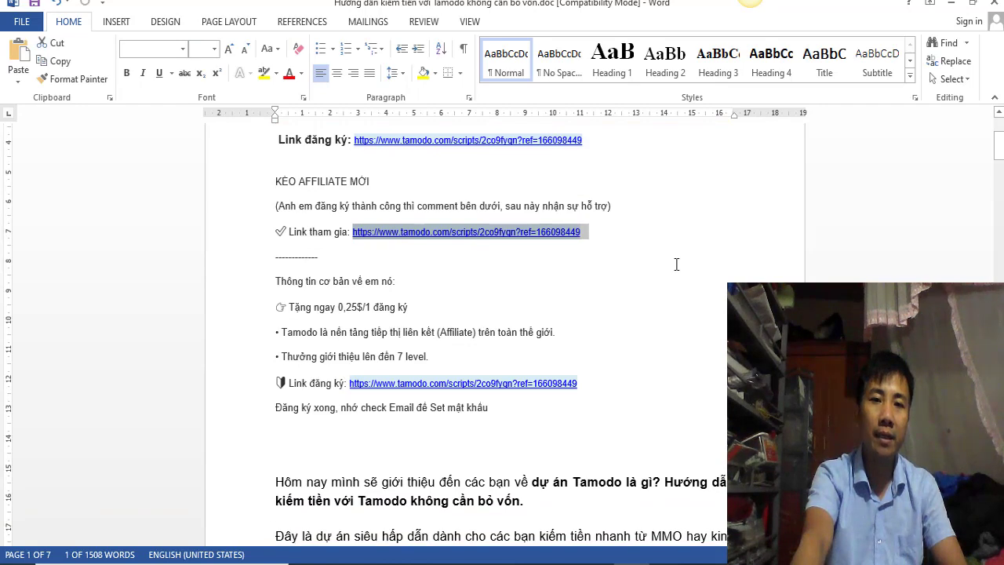
scroll(676, 264, up, 1)
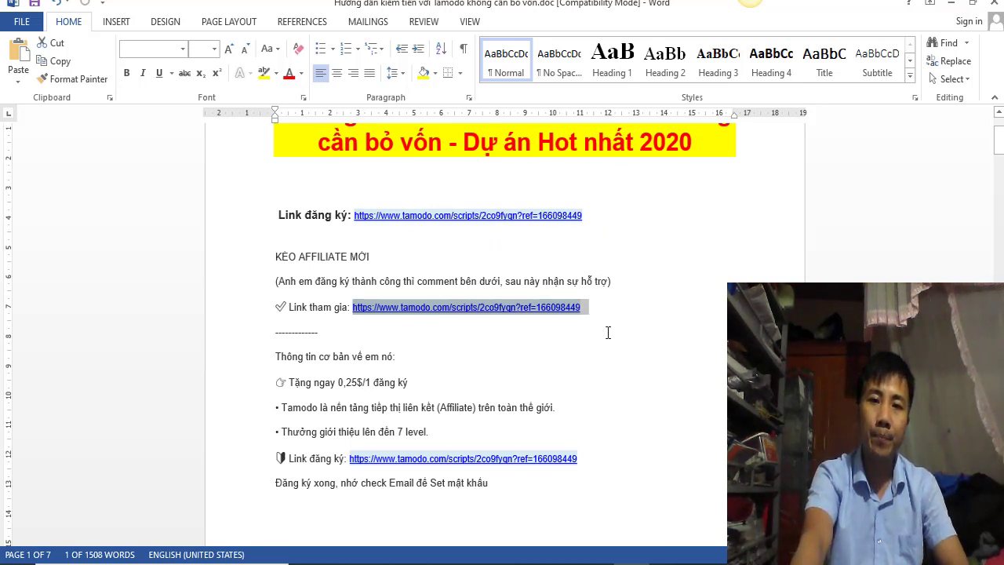
click(633, 292)
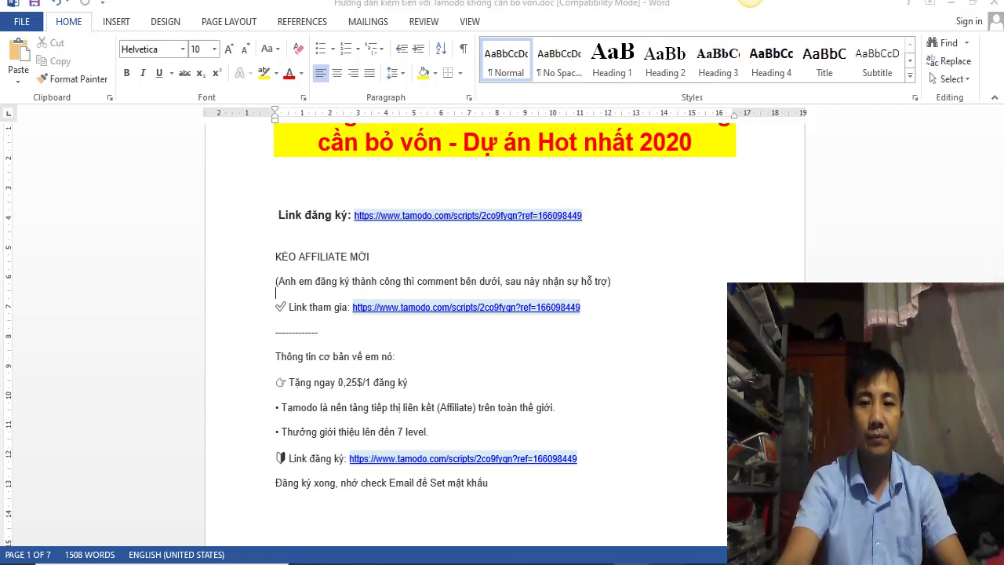
Step: Select the URL on the first Link đăng ký line
click(813, 558)
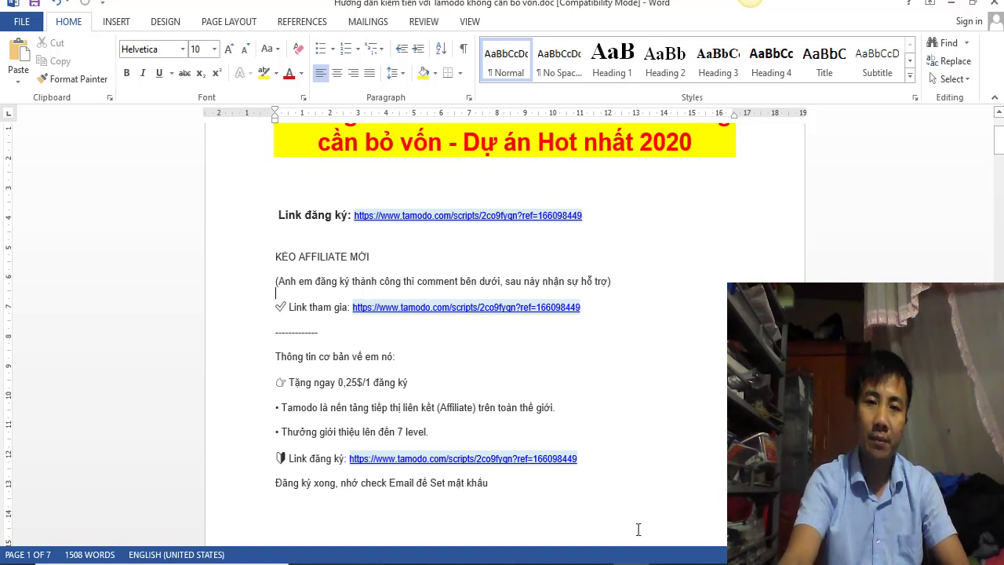
scroll(665, 502, up, 1)
scroll(667, 503, up, 1)
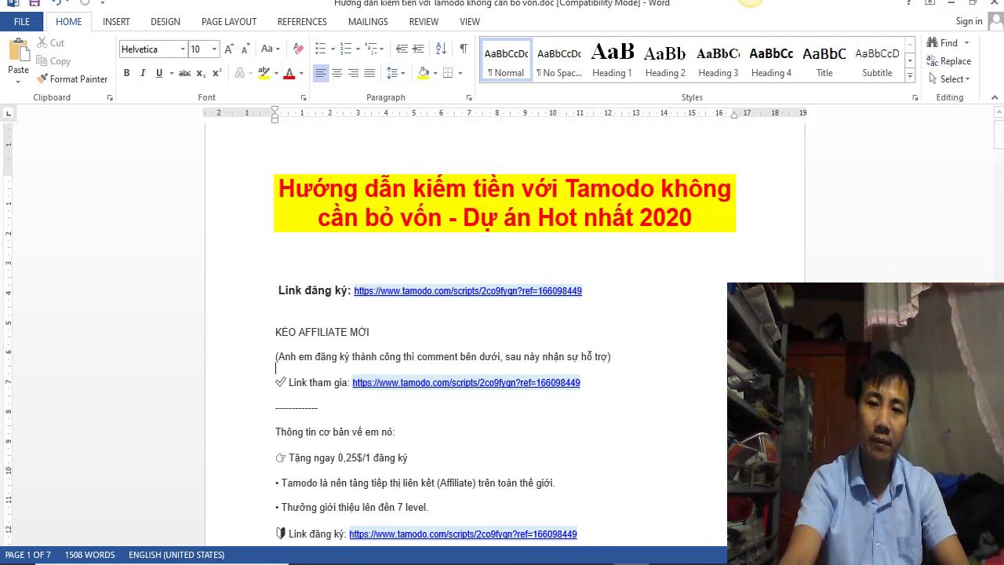
mouse_move(594, 546)
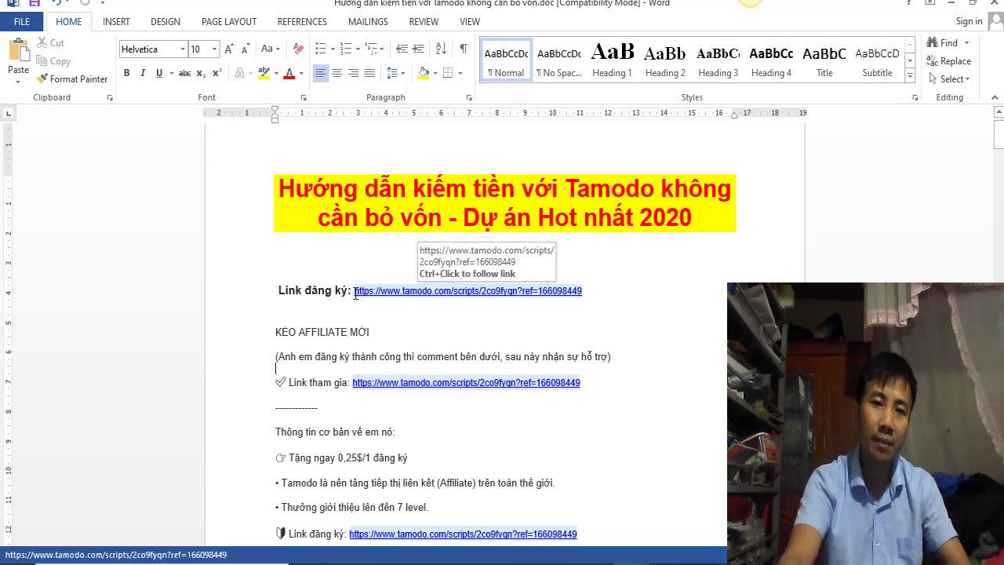
drag(355, 292, 622, 299)
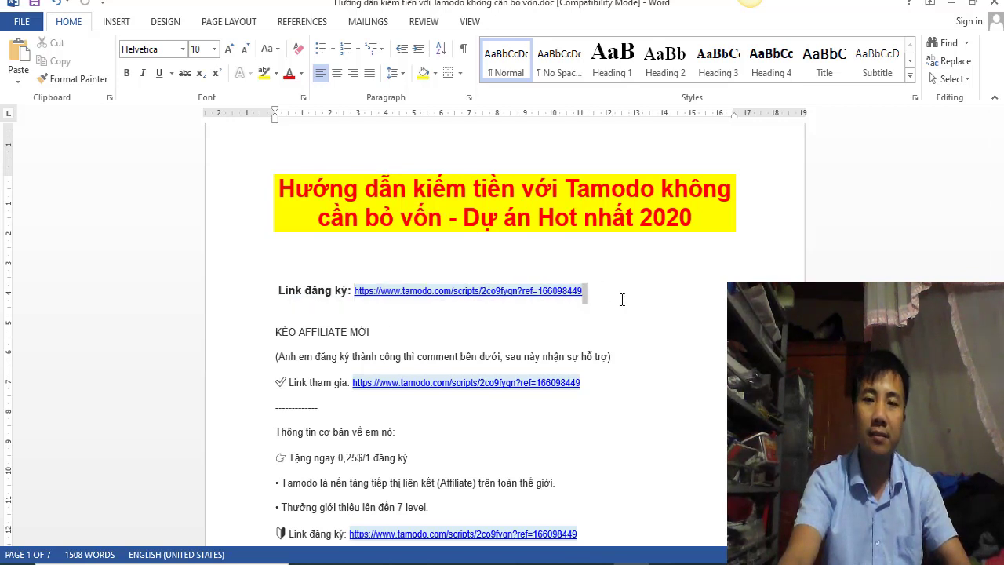